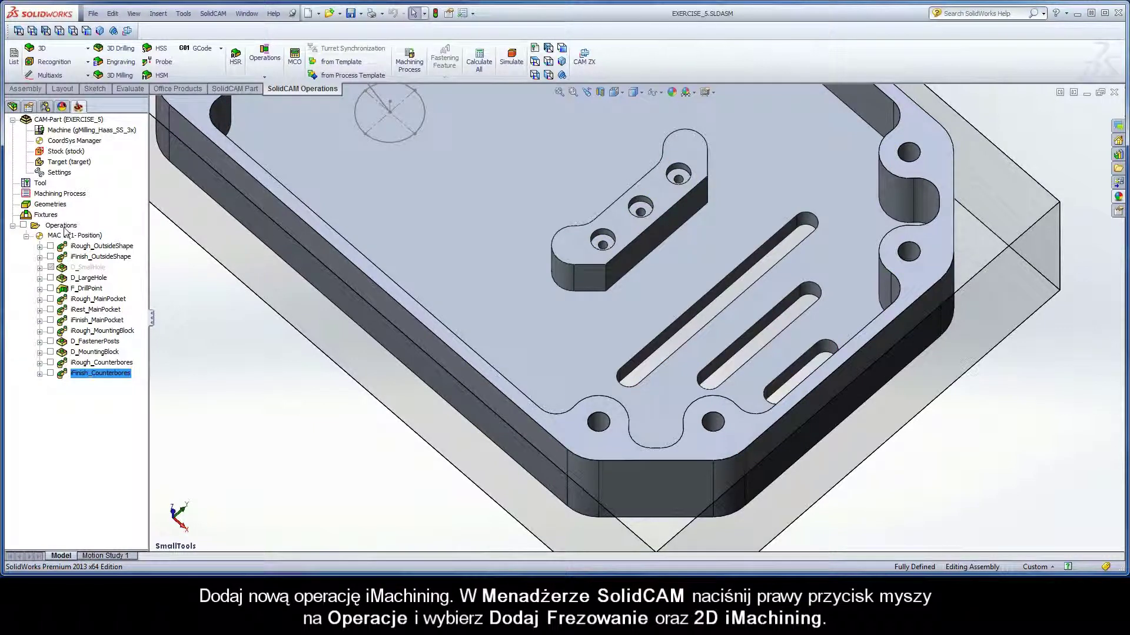
Step: Add a new 2D iMachining operation to the CAM-Part's operations
{"action": "right_click", "coordinate": [64, 230]}
{"action": "mouse_move", "coordinate": [90, 250]}
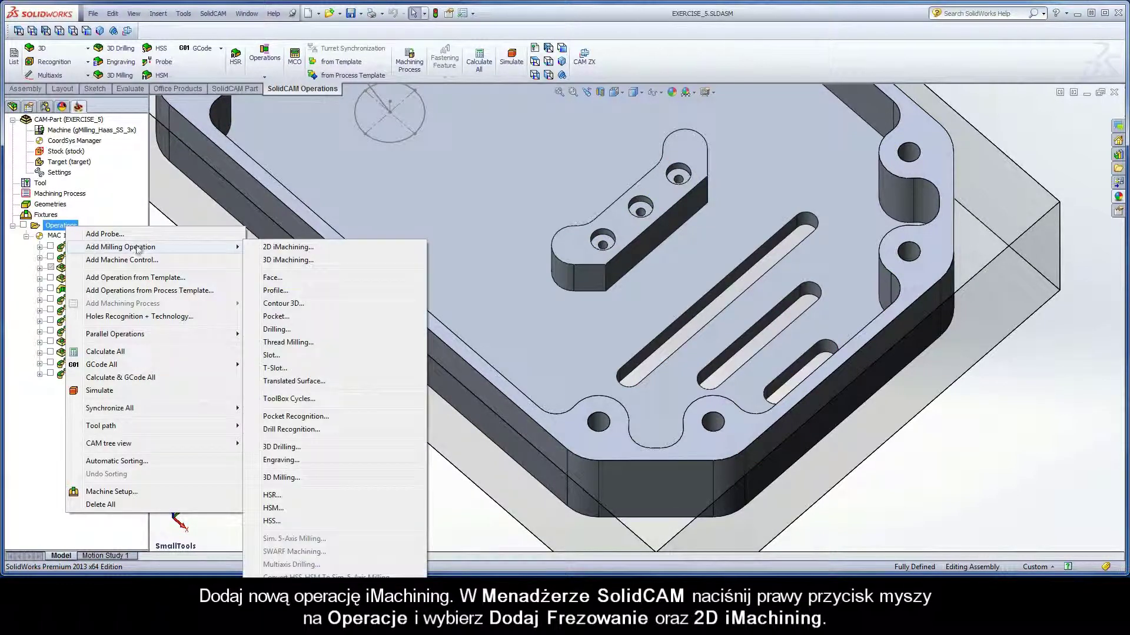
{"action": "left_click", "coordinate": [312, 250]}
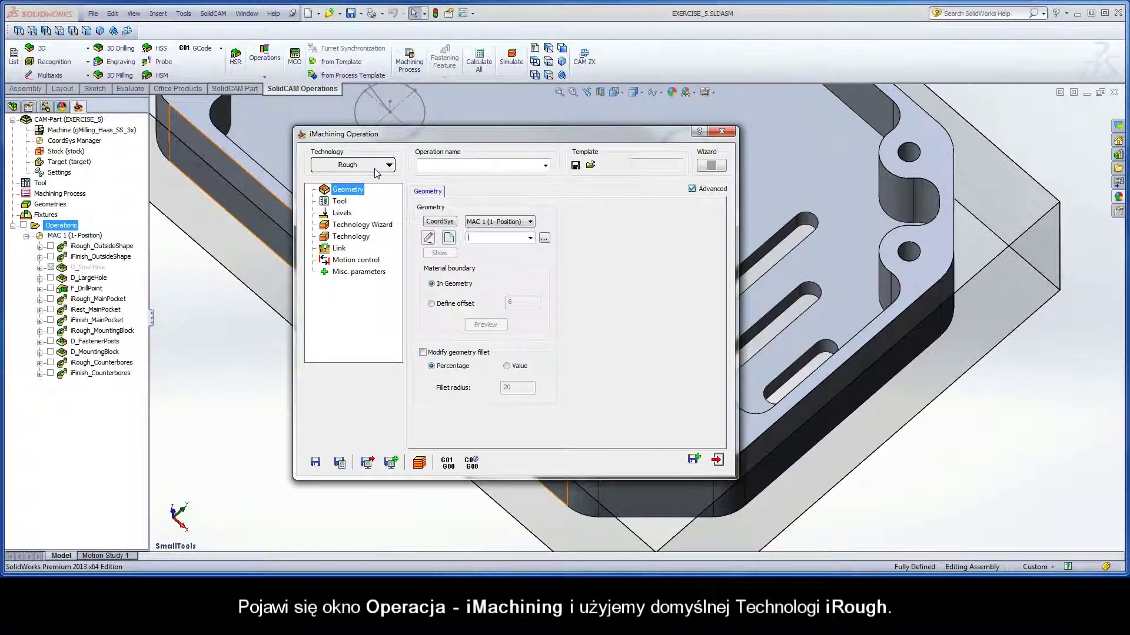
Step: Start a new geometry and chain the upper contour of the largest vent slot using Auto-constant Z
{"action": "left_click", "coordinate": [448, 238]}
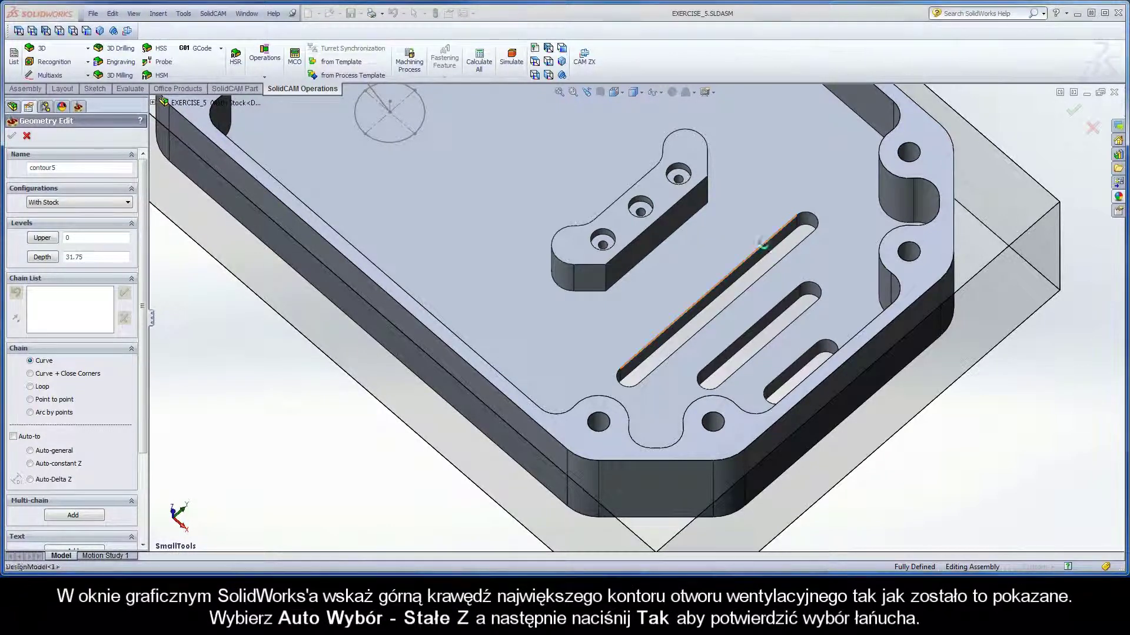
{"action": "left_click", "coordinate": [764, 243]}
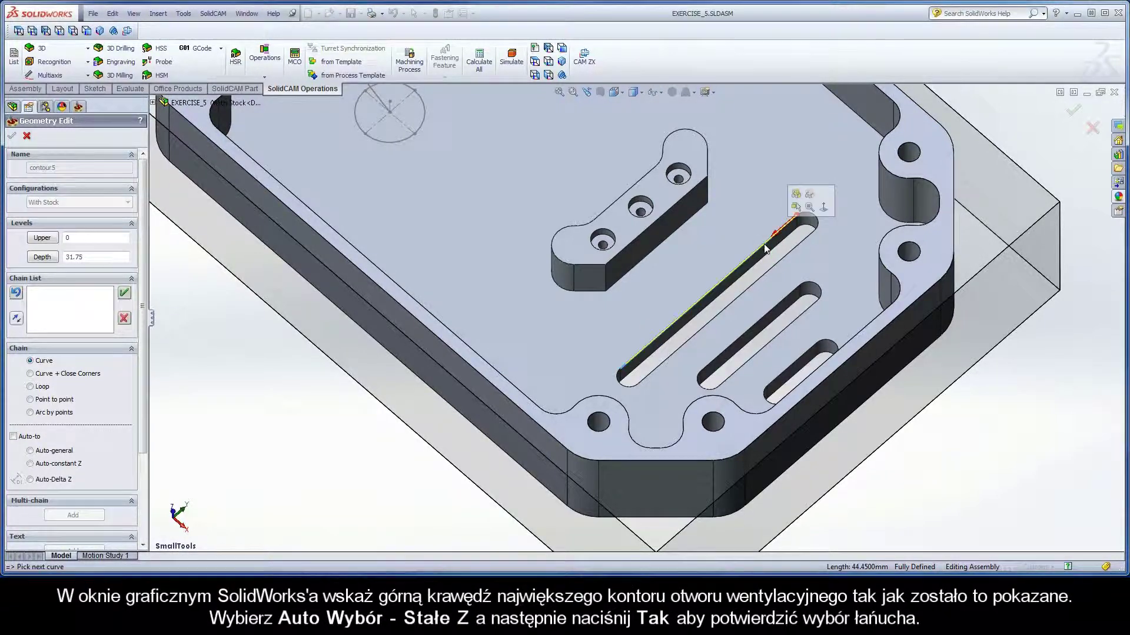
{"action": "left_click", "coordinate": [30, 464]}
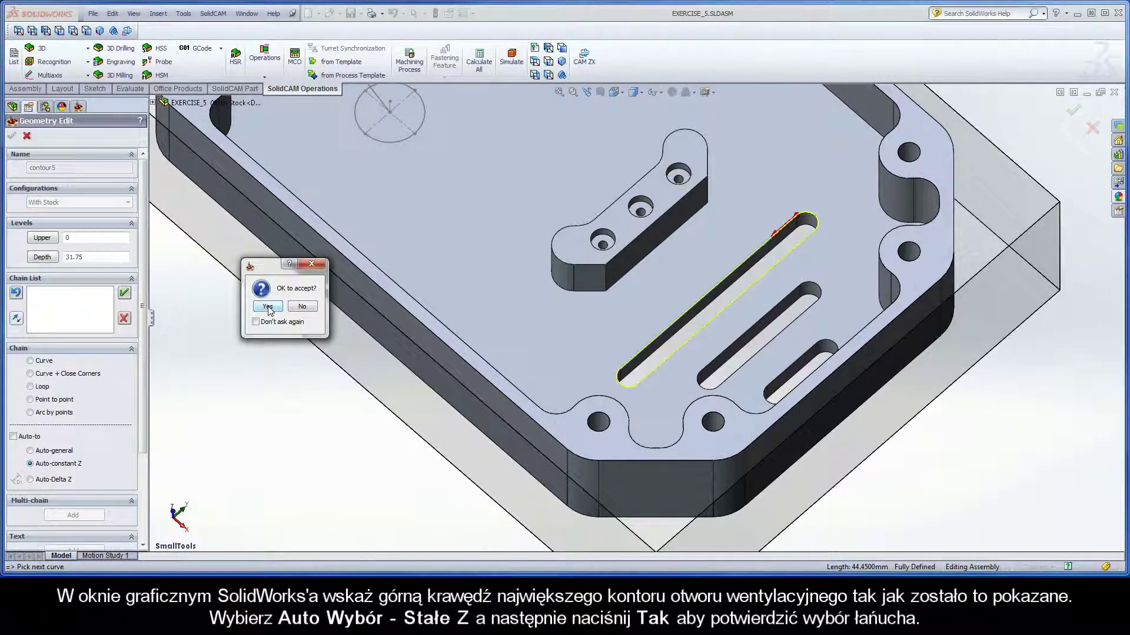
{"action": "left_click", "coordinate": [268, 307]}
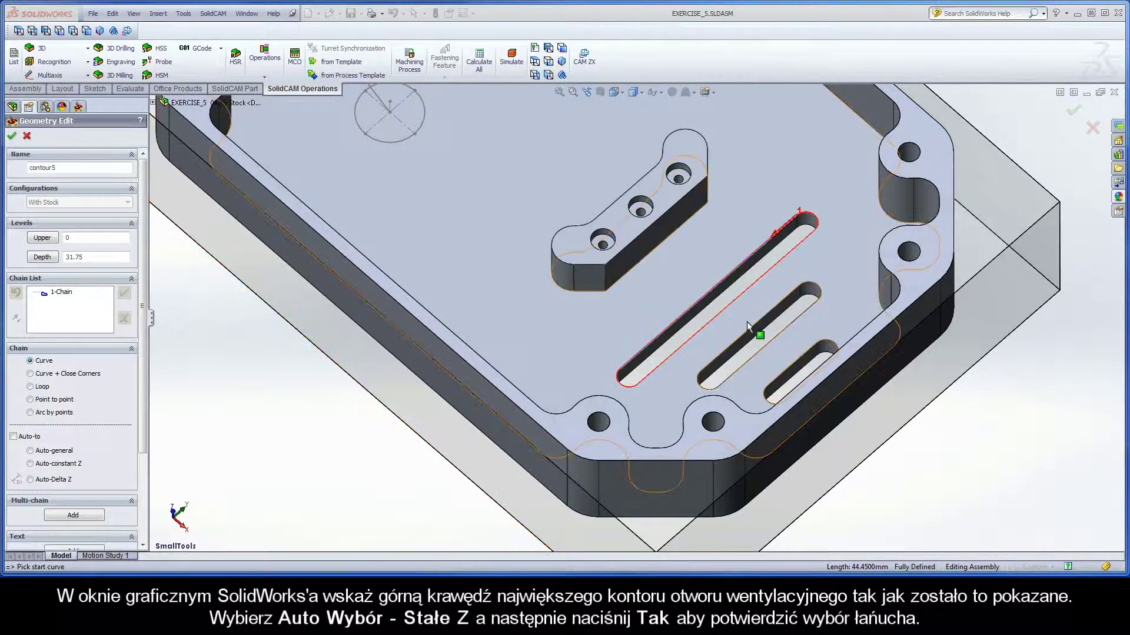
Step: Chain the upper contours of the two remaining vent slots with Auto-constant Z and accept the geometry
{"action": "left_click", "coordinate": [781, 302]}
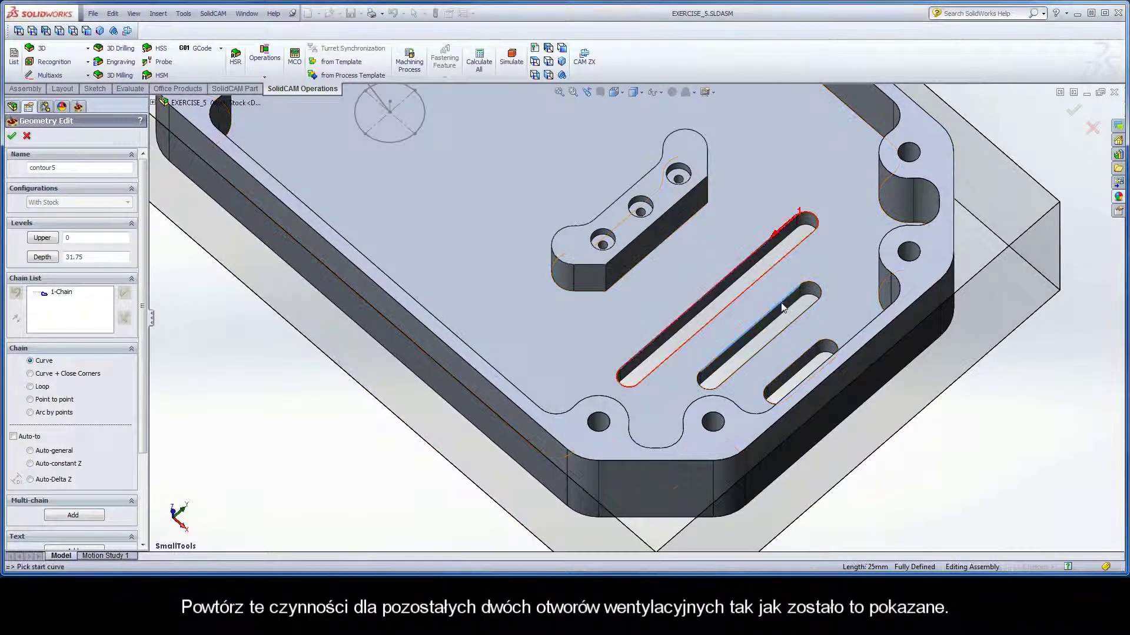
{"action": "left_click", "coordinate": [30, 464]}
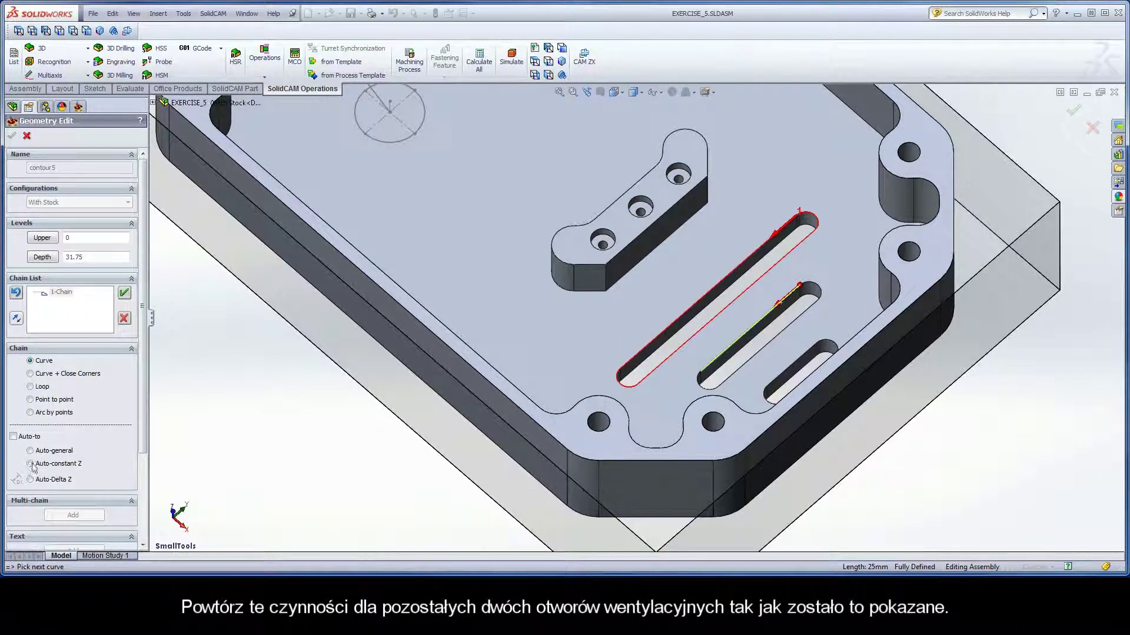
{"action": "left_click", "coordinate": [268, 308]}
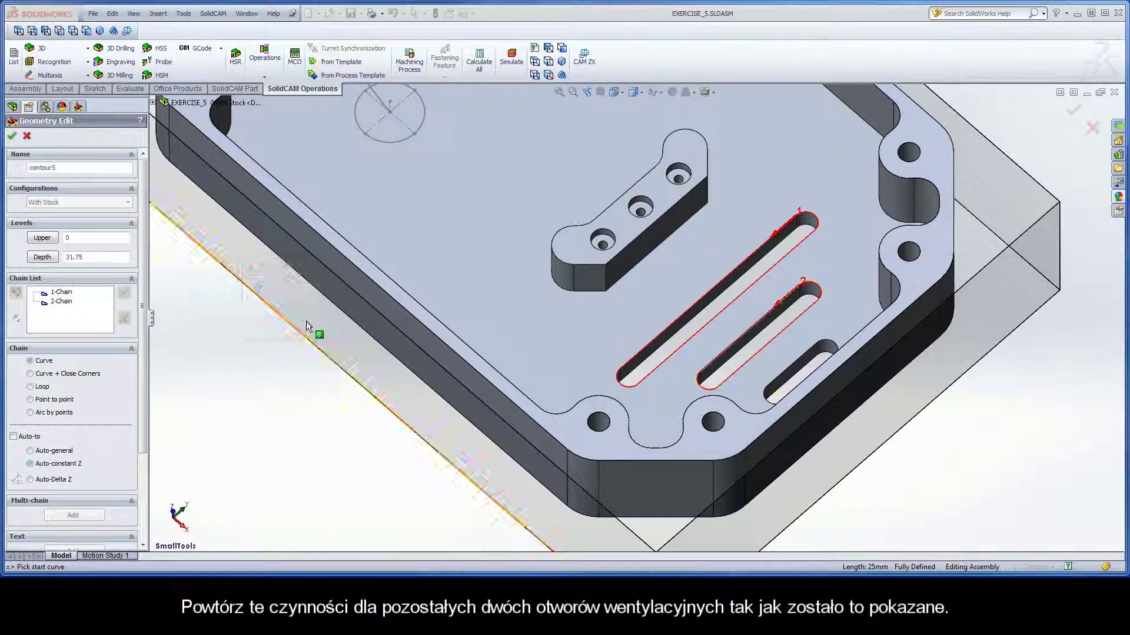
{"action": "left_click", "coordinate": [804, 355]}
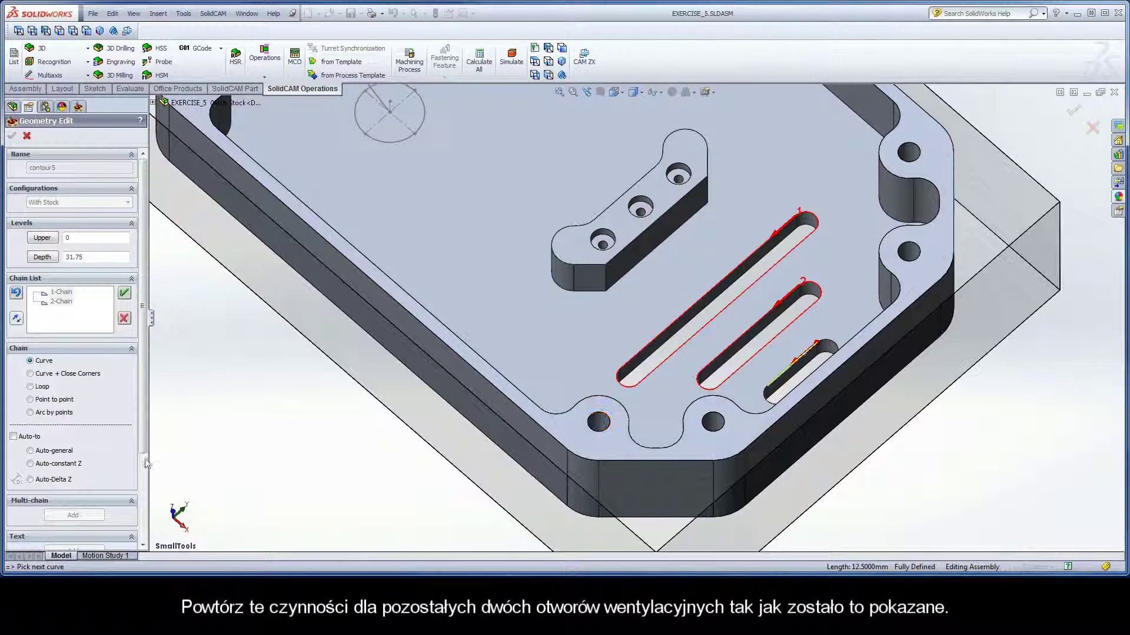
{"action": "left_click", "coordinate": [30, 463]}
{"action": "left_click", "coordinate": [267, 307]}
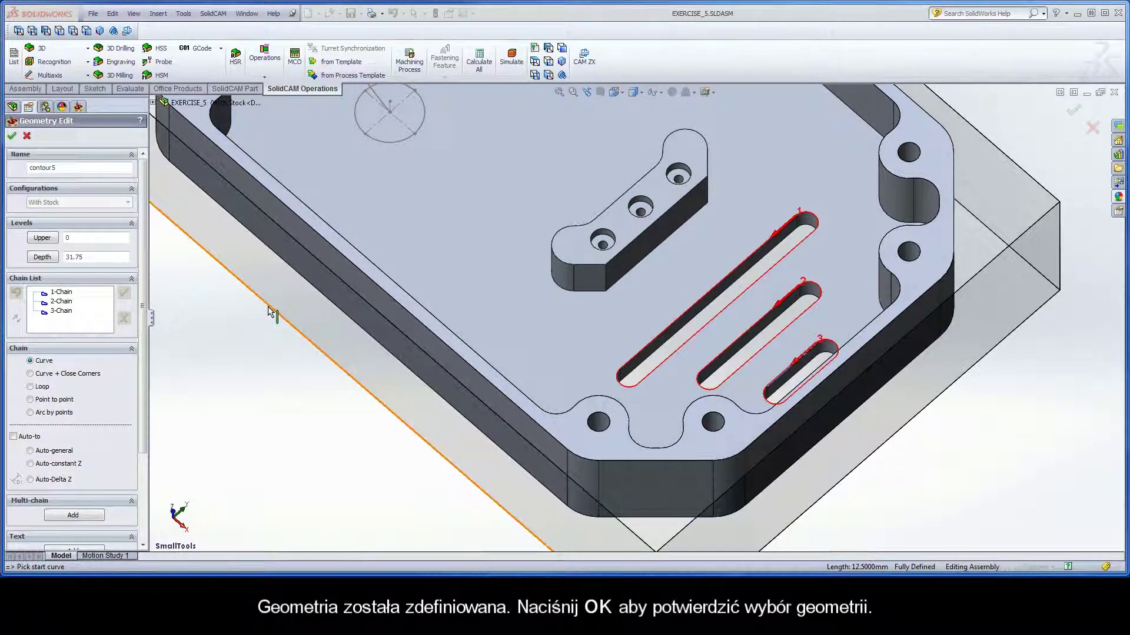
{"action": "left_click", "coordinate": [12, 137]}
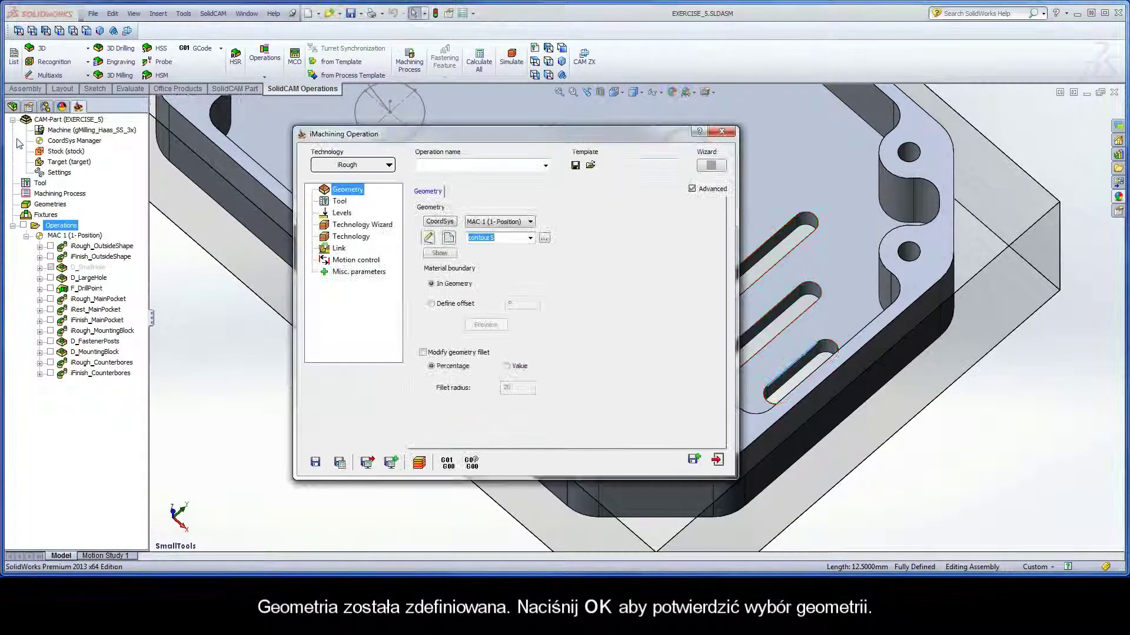
Step: Assign tool number 6, the 1.5 mm end mill, to the operation
{"action": "left_click", "coordinate": [340, 202]}
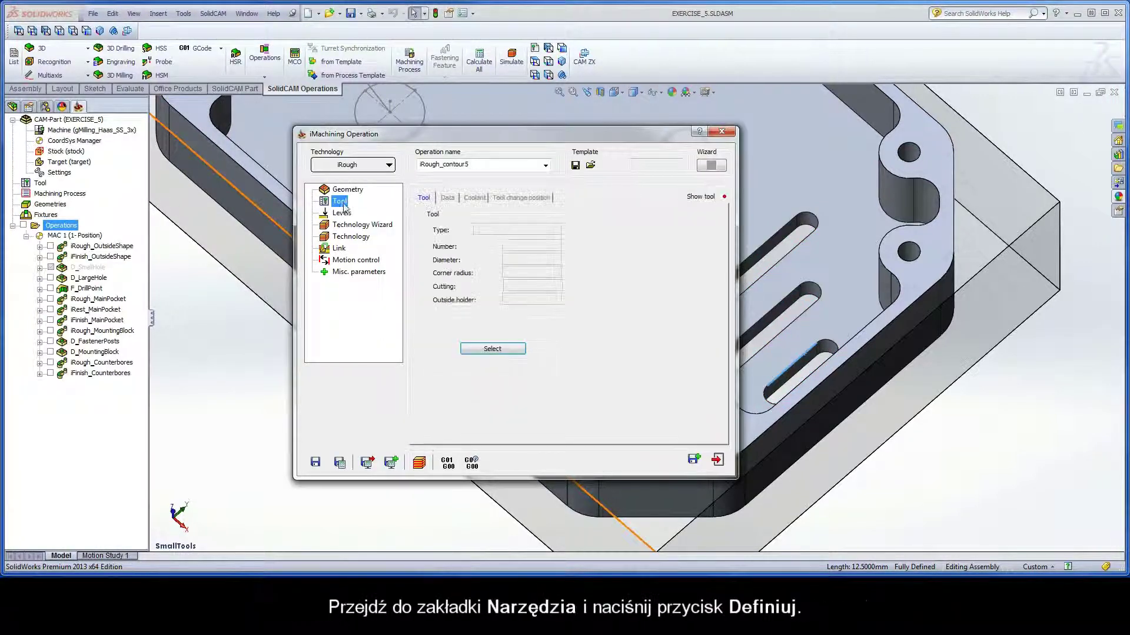
{"action": "left_click", "coordinate": [492, 349]}
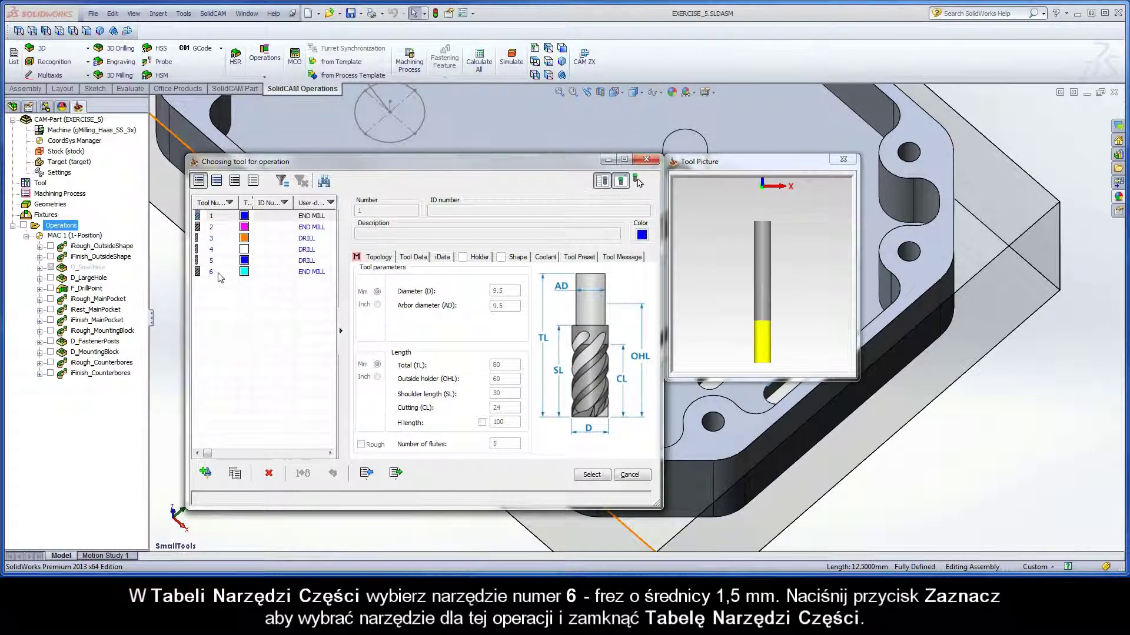
{"action": "left_click", "coordinate": [226, 274]}
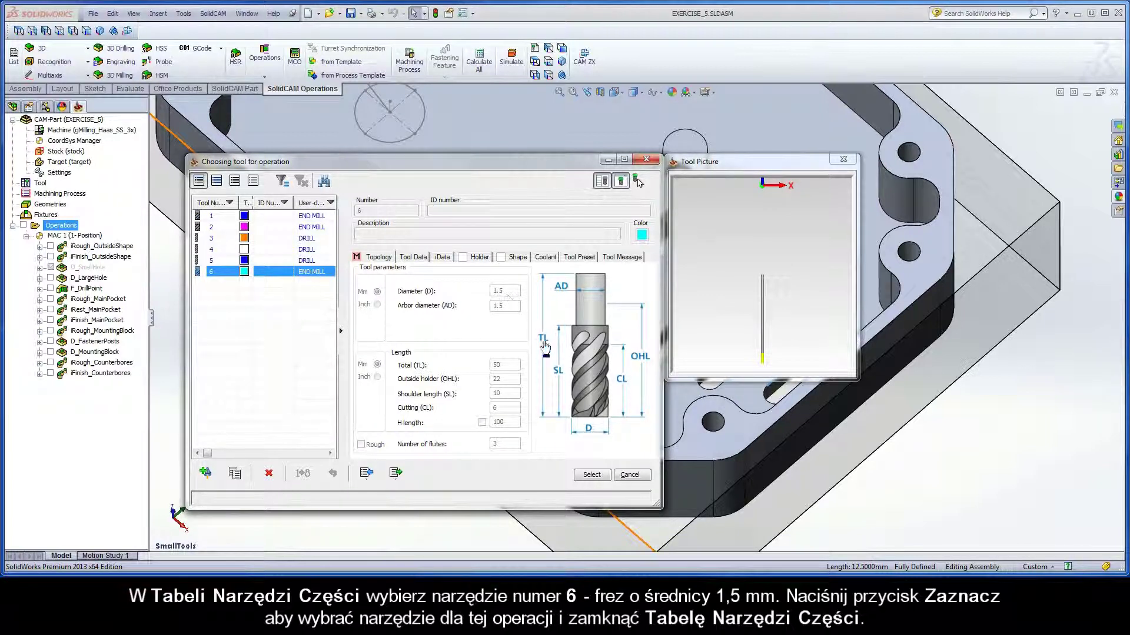
{"action": "left_click", "coordinate": [591, 474]}
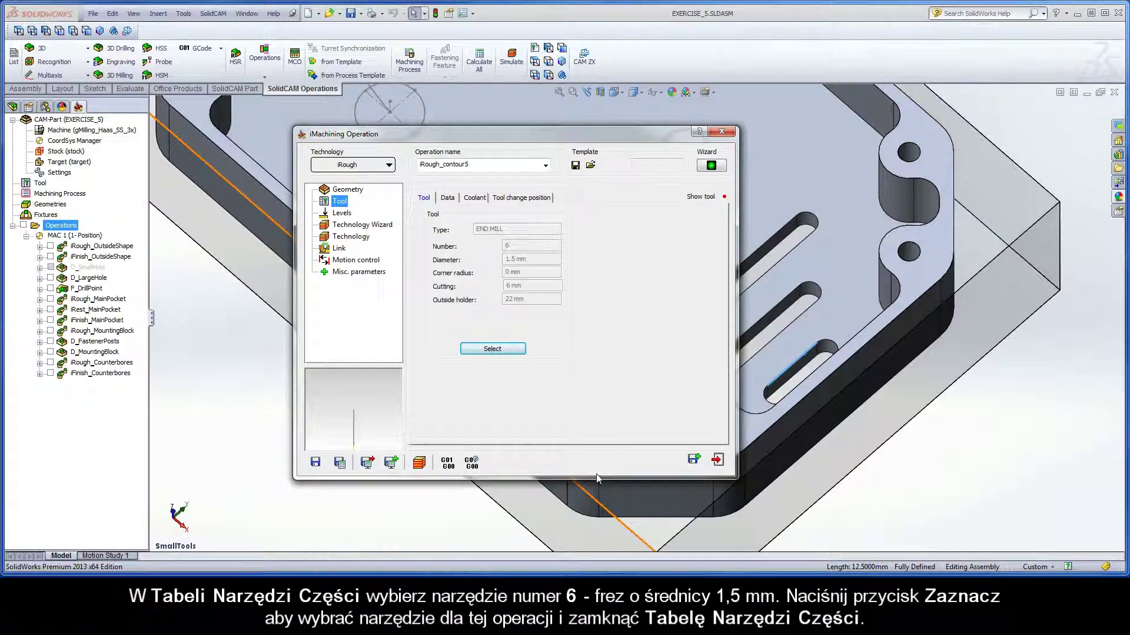
Step: Define the upper milling level by picking the floor face of the main pocket
{"action": "left_click", "coordinate": [344, 214]}
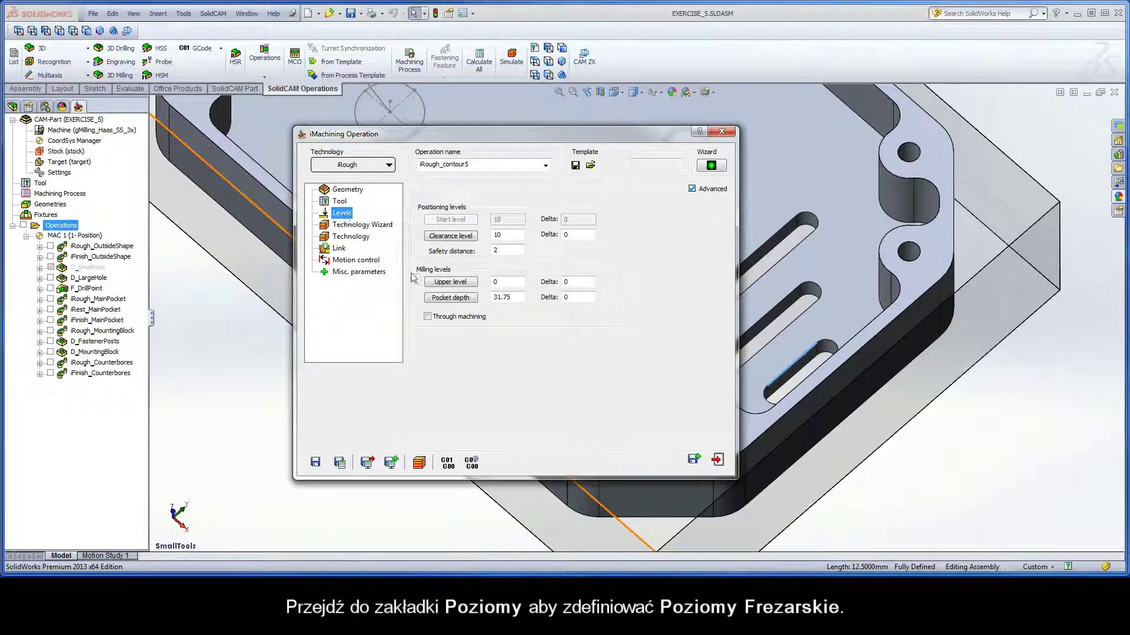
{"action": "left_click", "coordinate": [451, 281]}
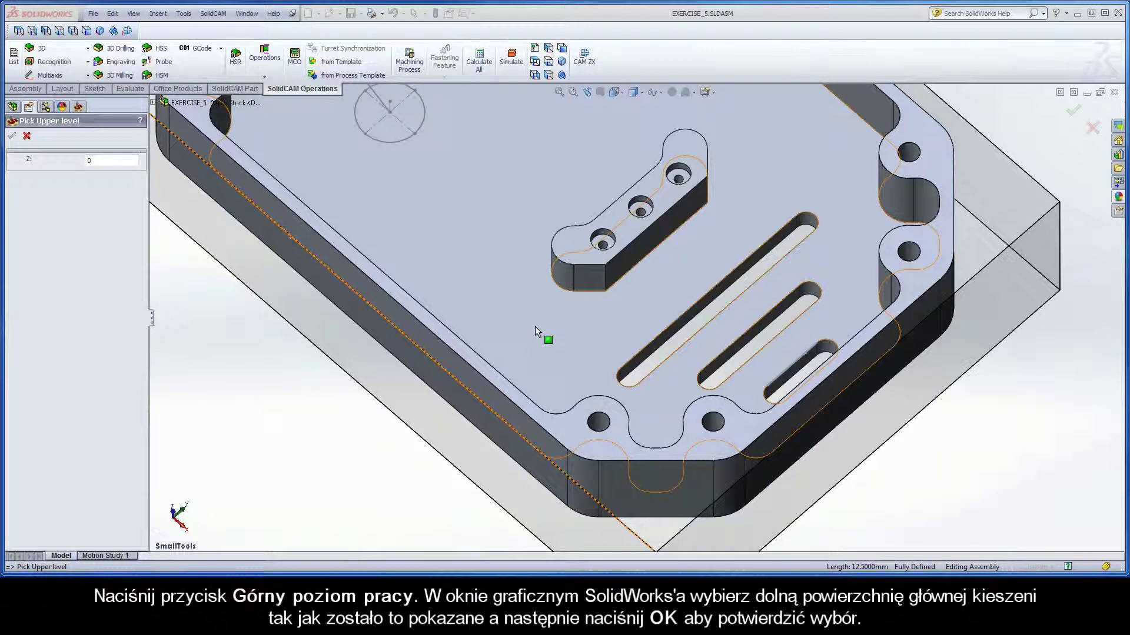
{"action": "left_click", "coordinate": [535, 327]}
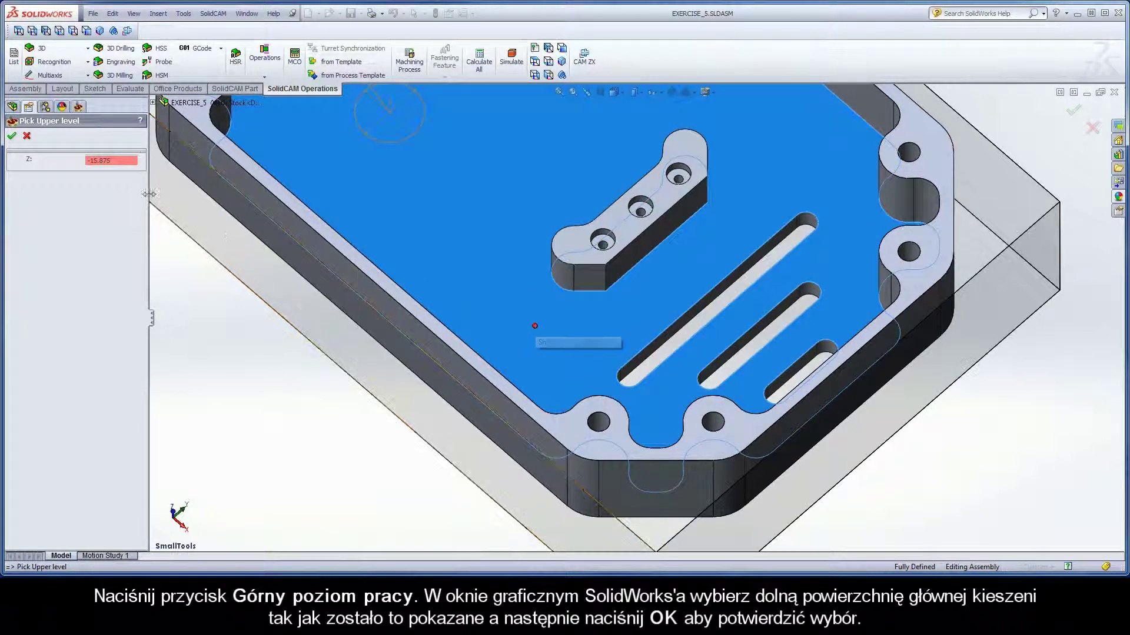
{"action": "left_click", "coordinate": [12, 137]}
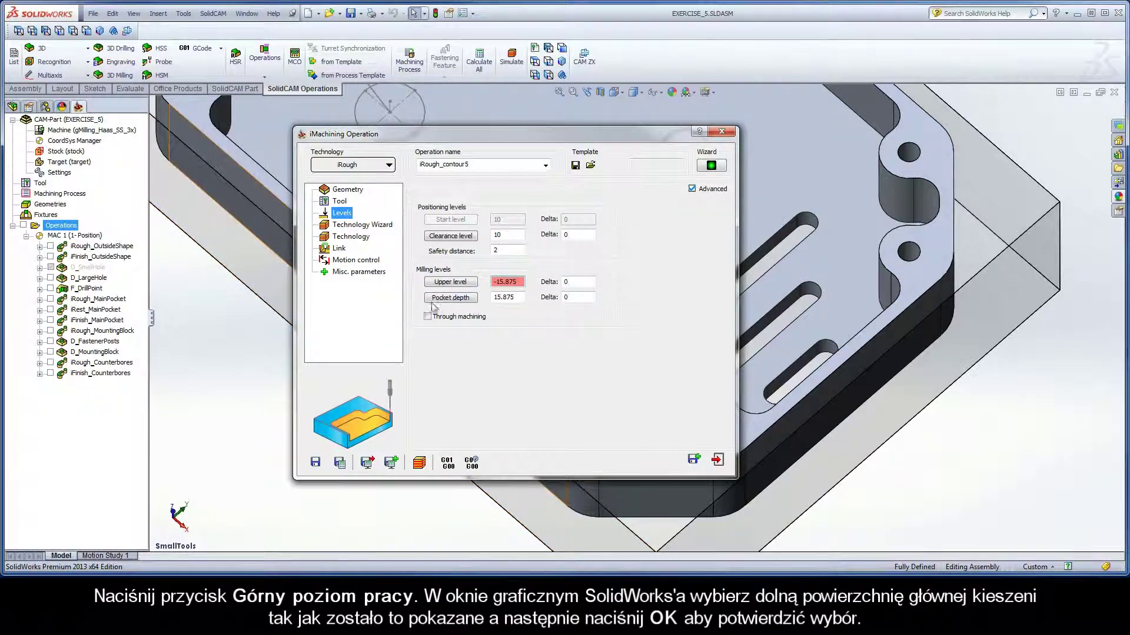
Step: Define the pocket depth by picking the bottom edge of the largest vent slot
{"action": "left_click", "coordinate": [451, 298]}
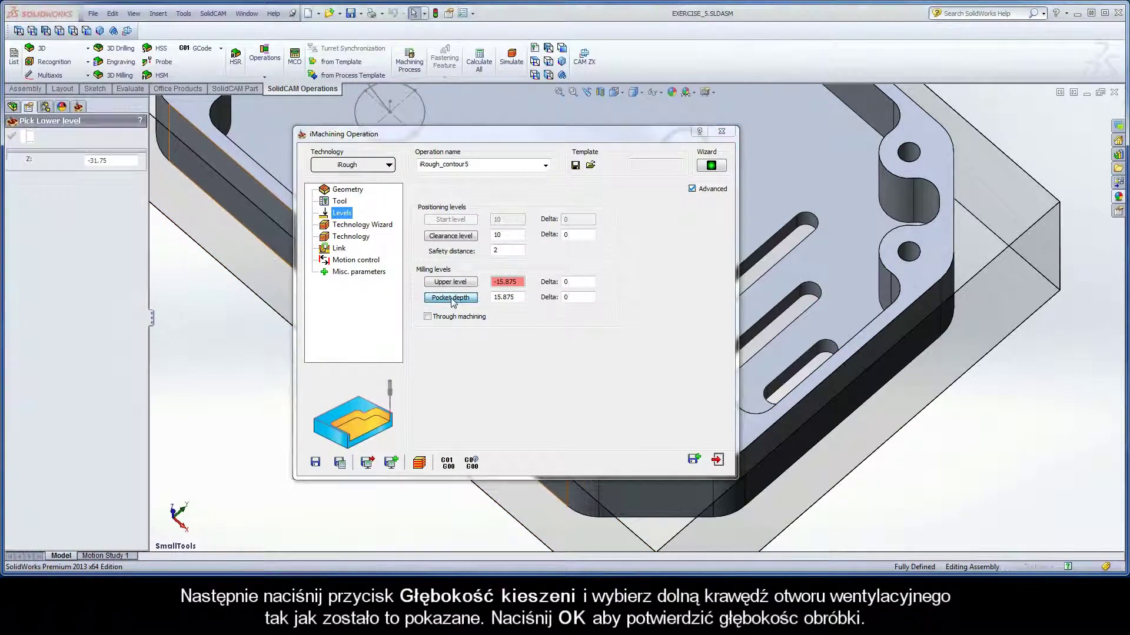
{"action": "left_click", "coordinate": [797, 228]}
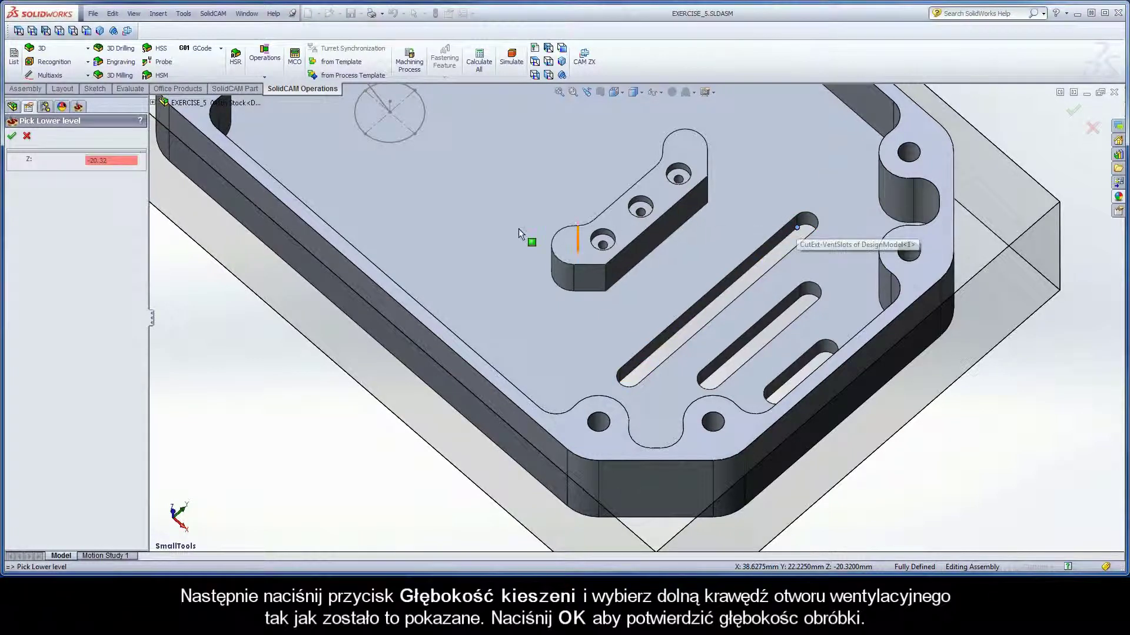
{"action": "left_click", "coordinate": [12, 136]}
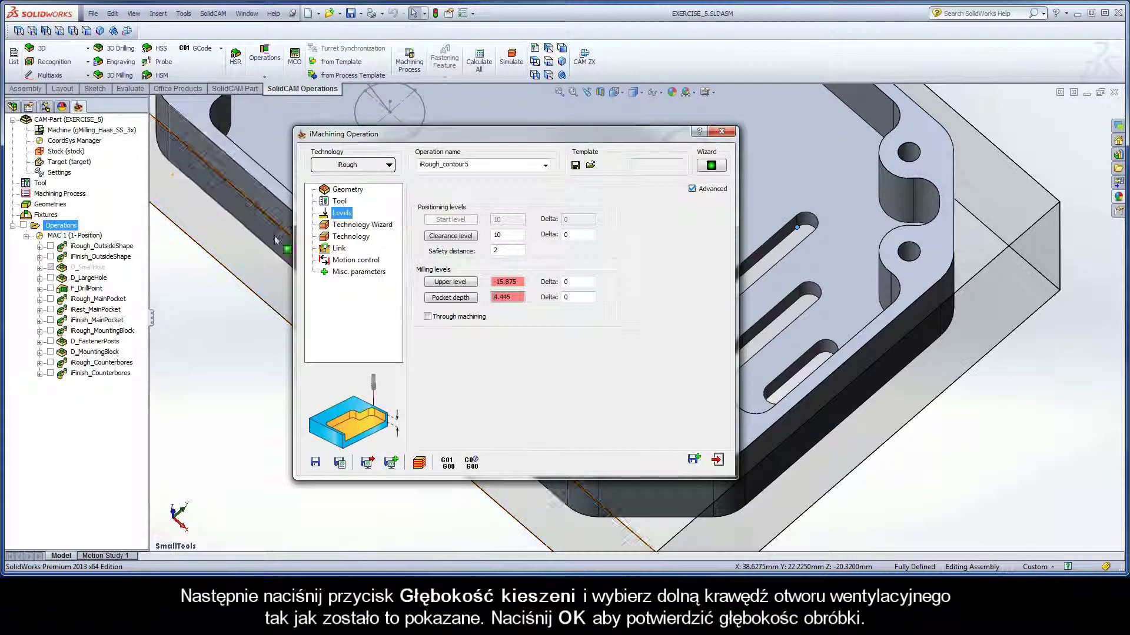
Step: Check the Technology Wizard's cutting conditions and set the wall/island offset to 0.06 mm
{"action": "left_click", "coordinate": [360, 227]}
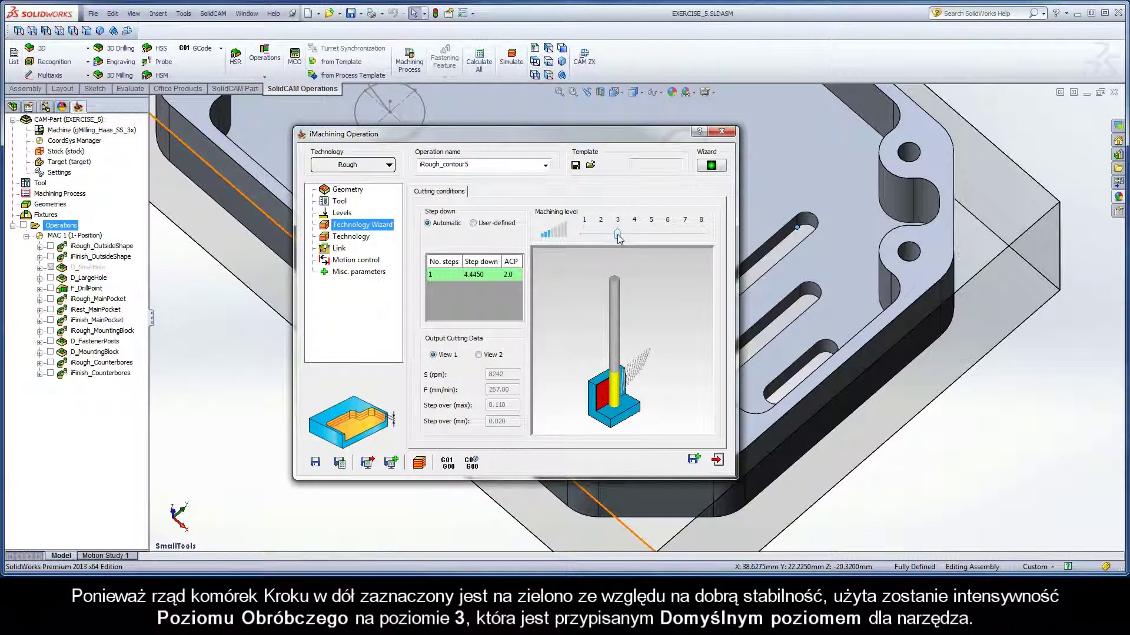
{"action": "left_click", "coordinate": [347, 237]}
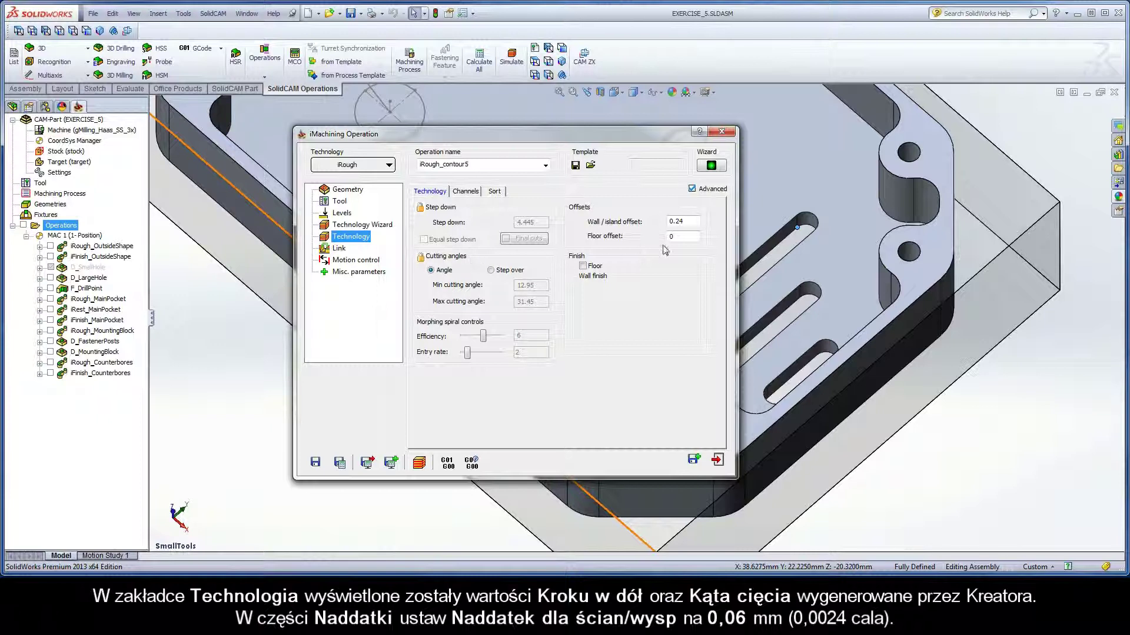
{"action": "left_click", "coordinate": [679, 222]}
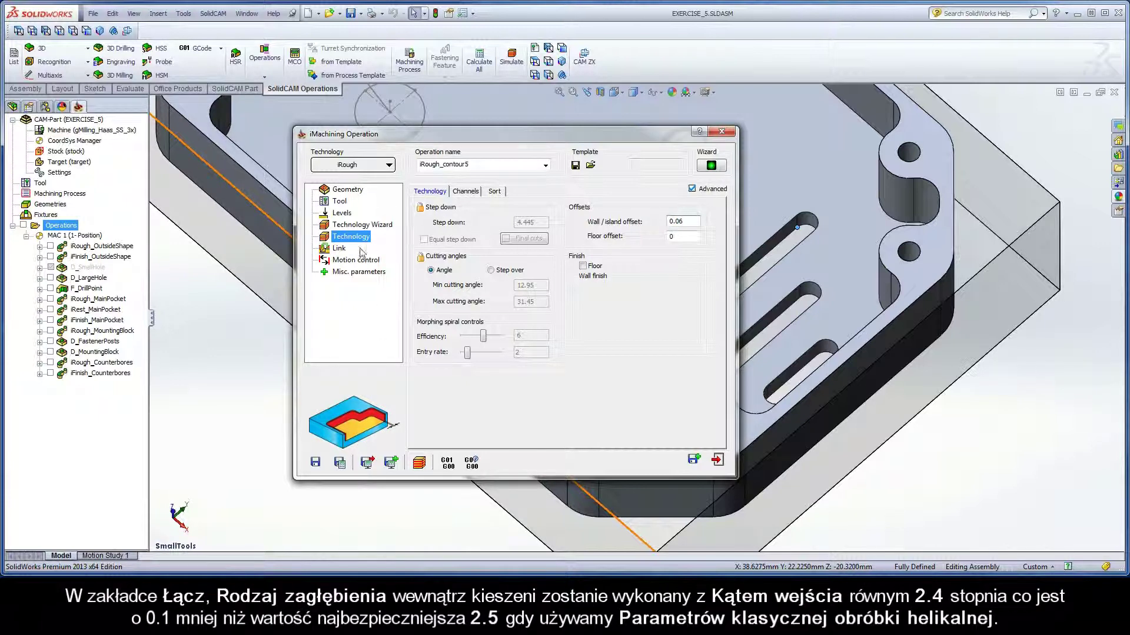
Step: Check the helical entry settings, rename the operation iRough_VentSlots, and save and calculate it
{"action": "left_click", "coordinate": [340, 249]}
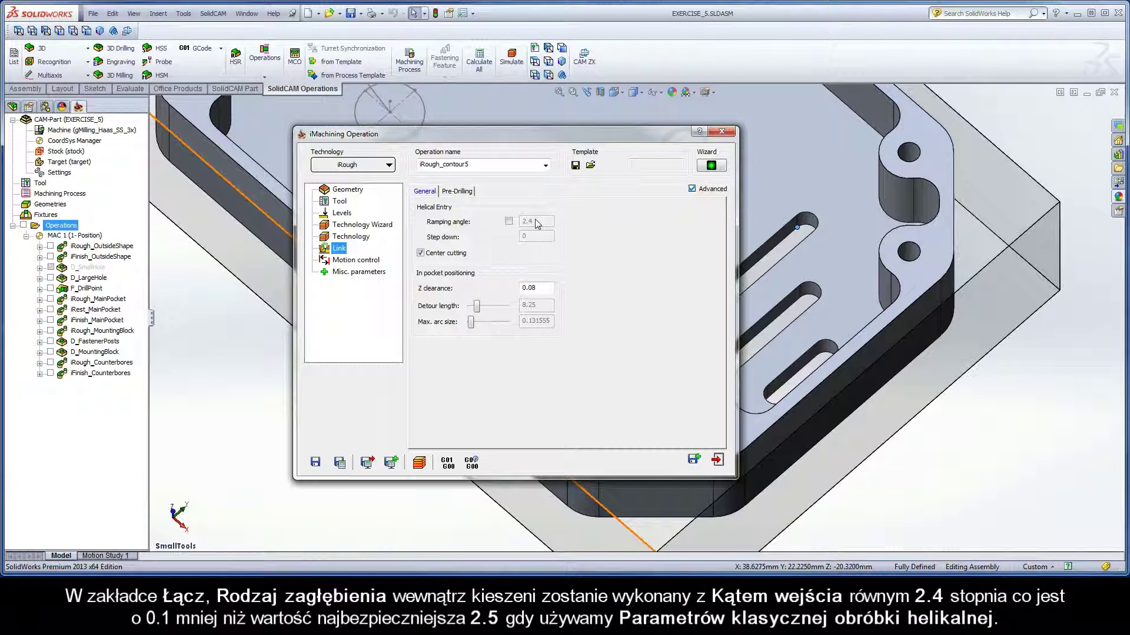
{"action": "double_click", "coordinate": [470, 164]}
{"action": "left_click_drag", "start_coordinate": [471, 164], "coordinate": [446, 167]}
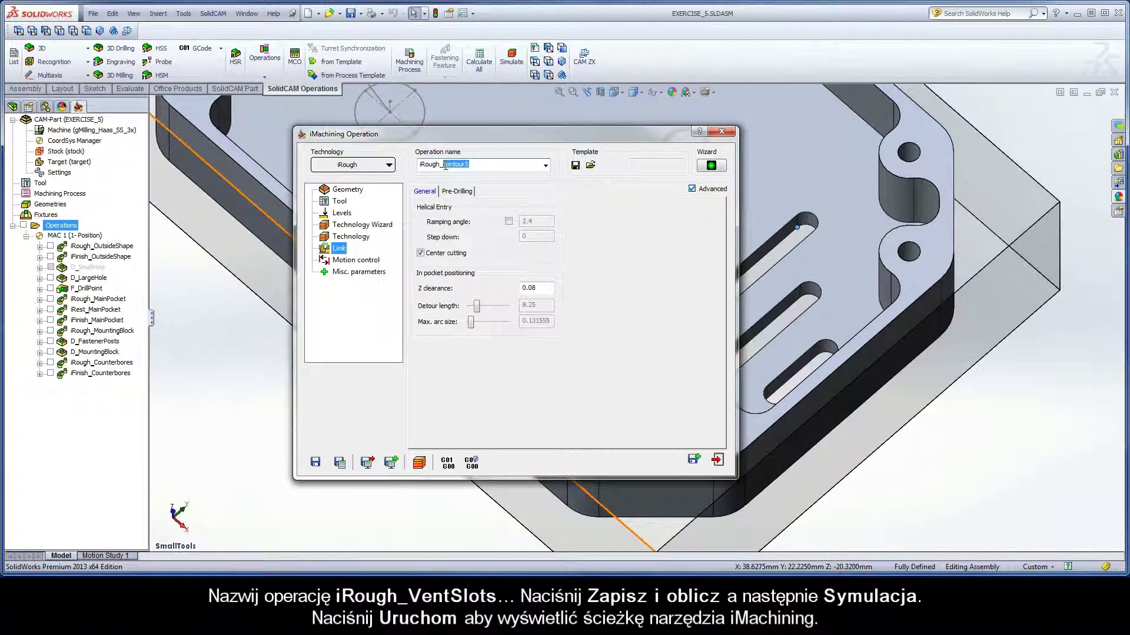
{"action": "type", "text": "VentSlots"}
{"action": "left_click", "coordinate": [340, 463]}
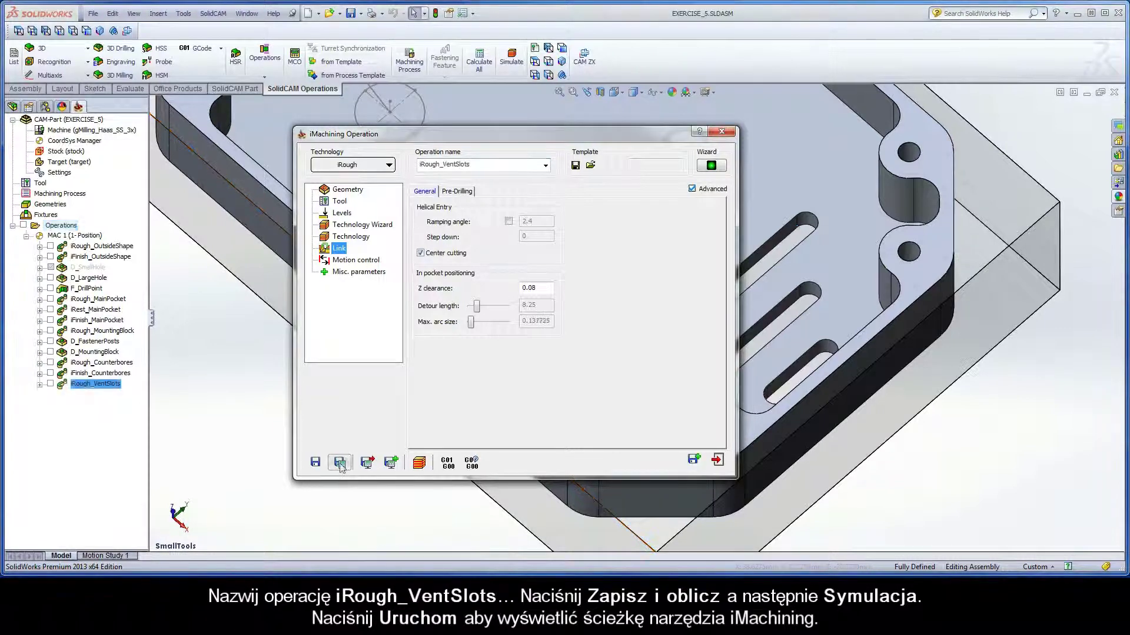
Step: Simulate the iRough_VentSlots tool path in Host CAD mode, raising the simulation speed to near maximum, and exit the simulation
{"action": "left_click", "coordinate": [419, 464]}
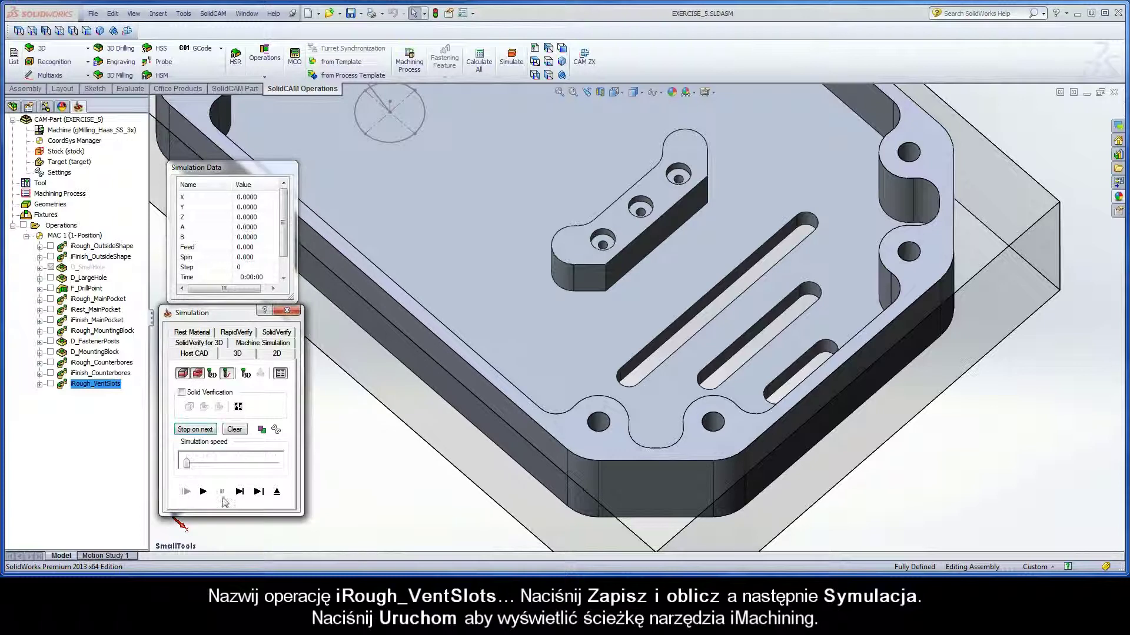
{"action": "left_click", "coordinate": [204, 493]}
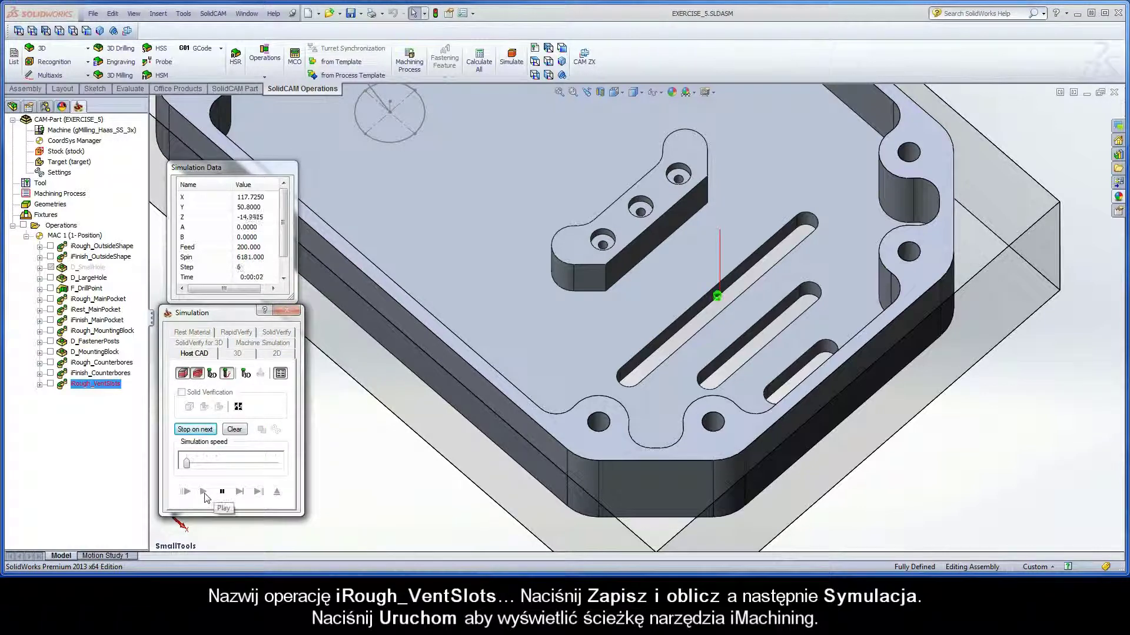
{"action": "left_click_drag", "start_coordinate": [187, 464], "coordinate": [216, 466]}
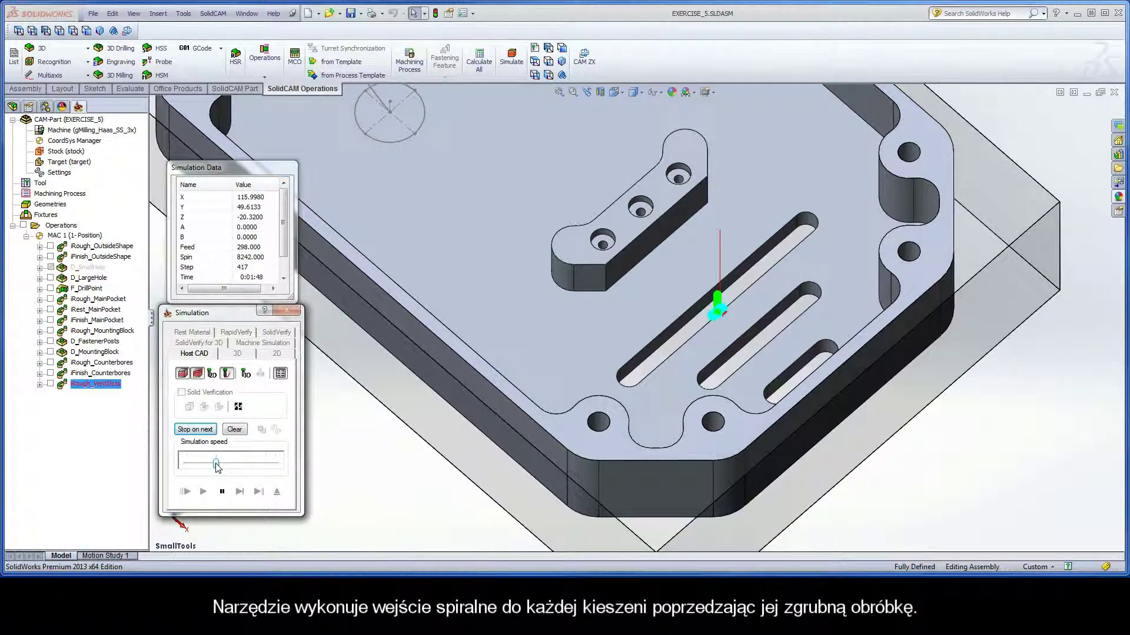
{"action": "left_click_drag", "start_coordinate": [216, 466], "coordinate": [278, 466]}
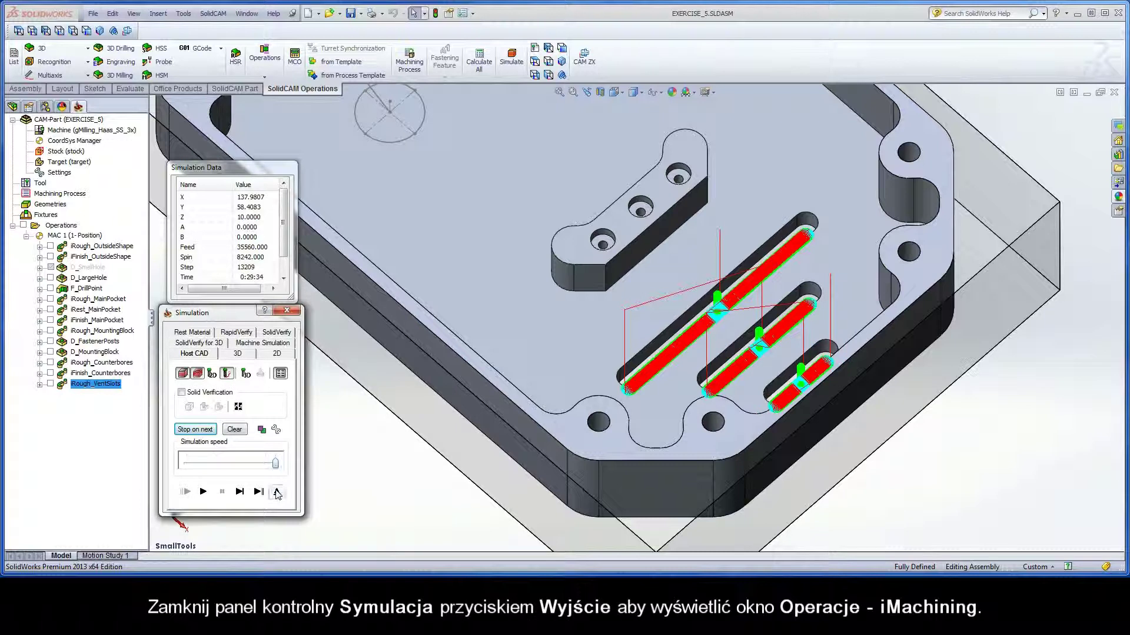
{"action": "left_click", "coordinate": [277, 492]}
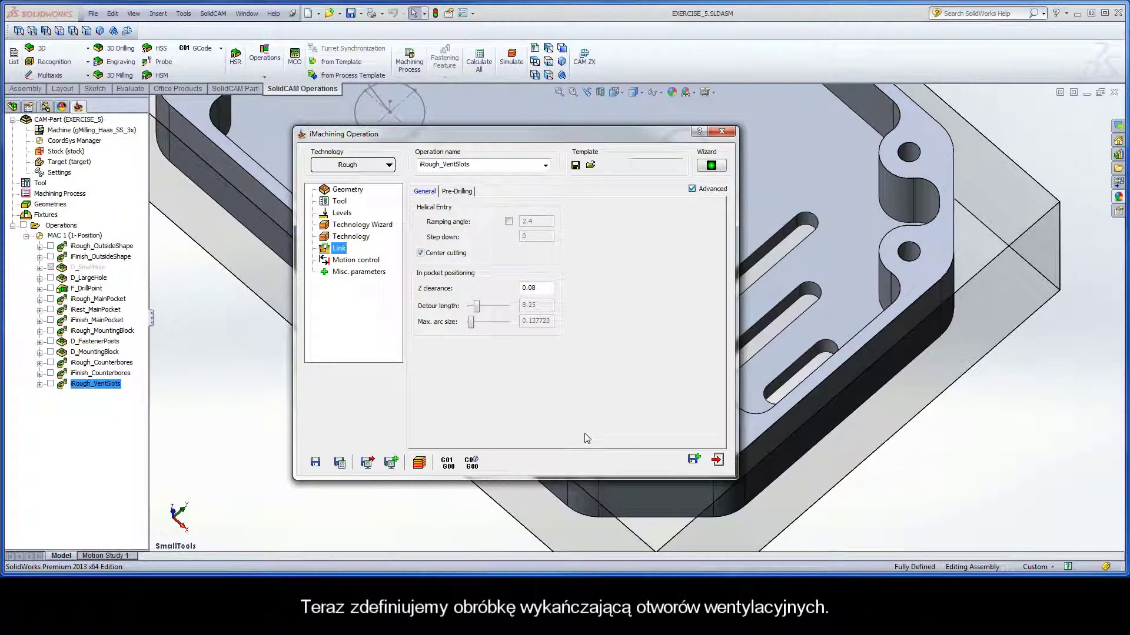
Step: Save the iRough_VentSlots operation and create a copy of it
{"action": "left_click", "coordinate": [695, 460]}
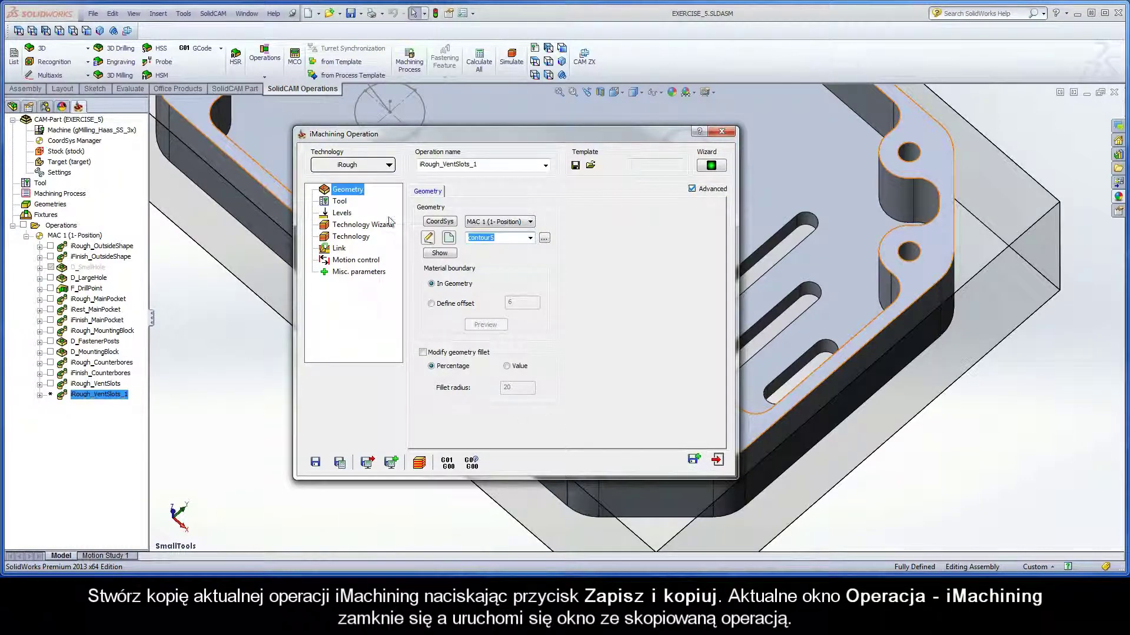
Step: Change the copied operation's technology to iFinish and check its tool, levels, cutting conditions and technology settings
{"action": "left_click", "coordinate": [363, 170]}
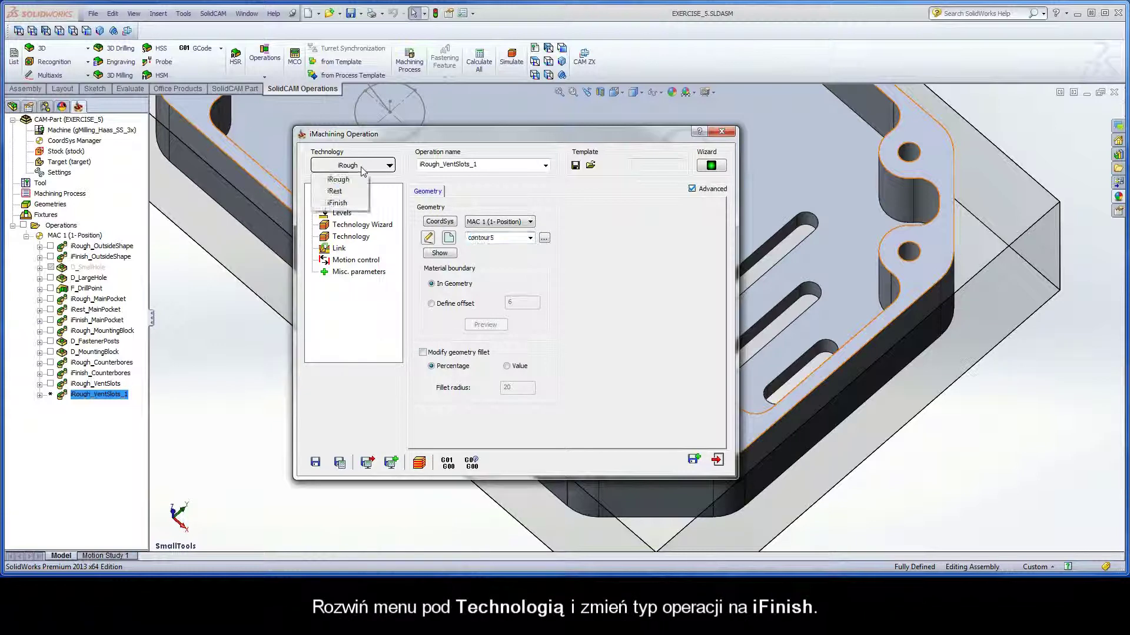
{"action": "left_click", "coordinate": [350, 204]}
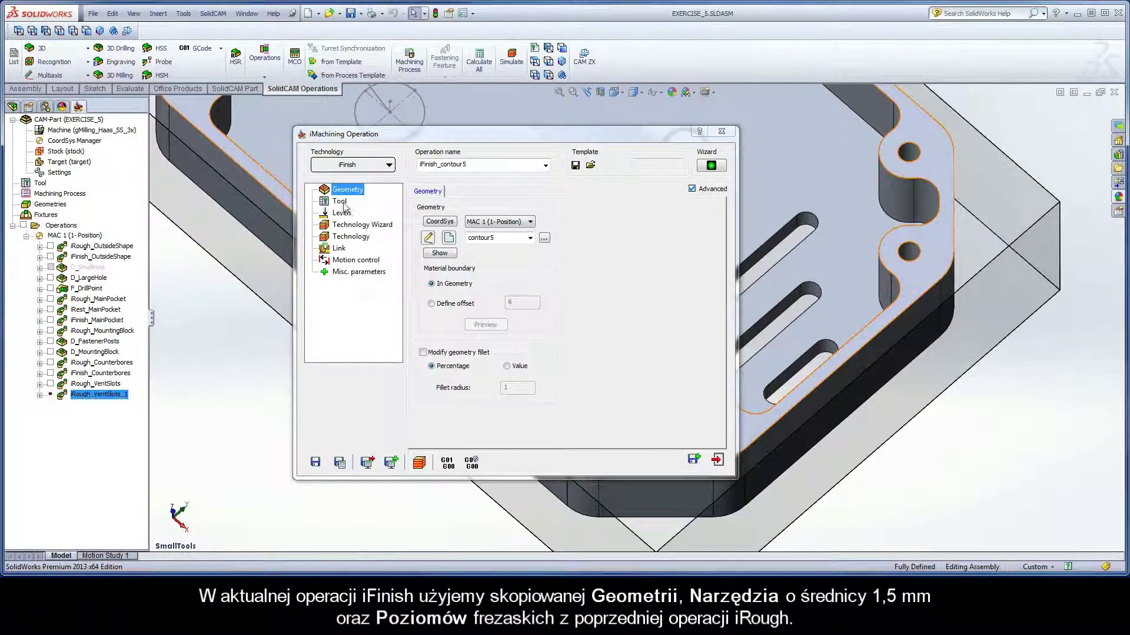
{"action": "left_click", "coordinate": [344, 203]}
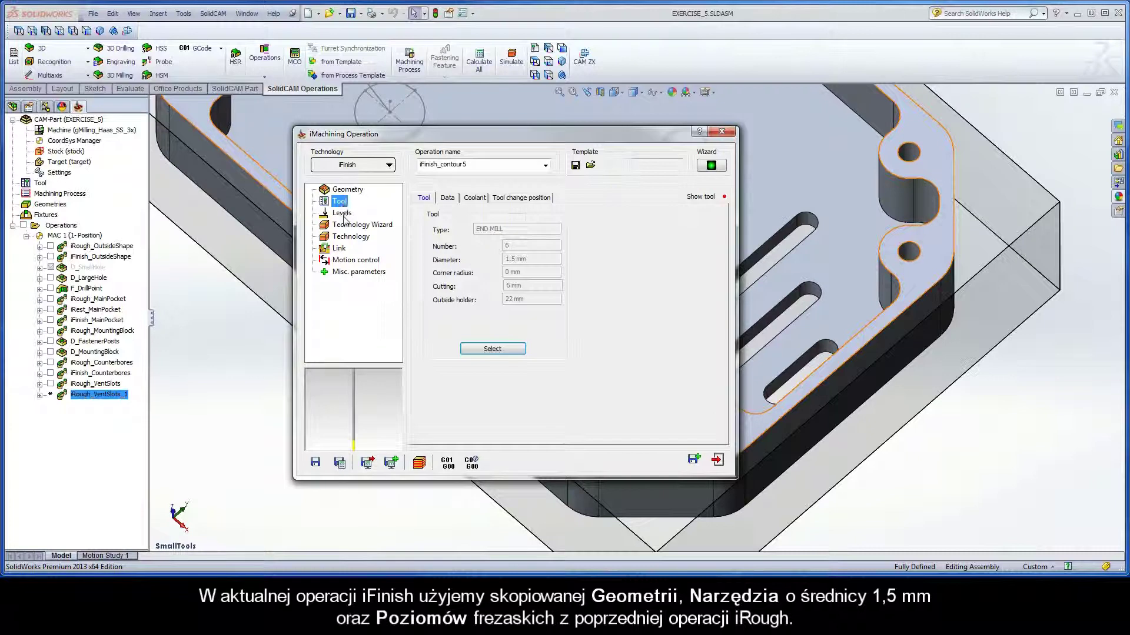
{"action": "left_click", "coordinate": [344, 215]}
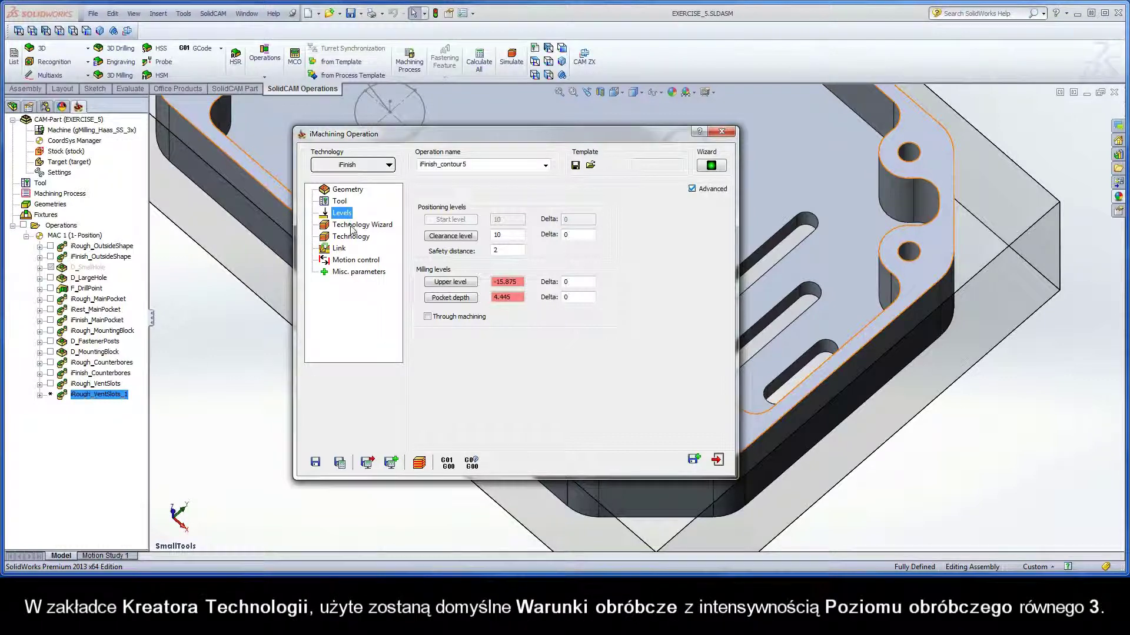
{"action": "left_click", "coordinate": [352, 227]}
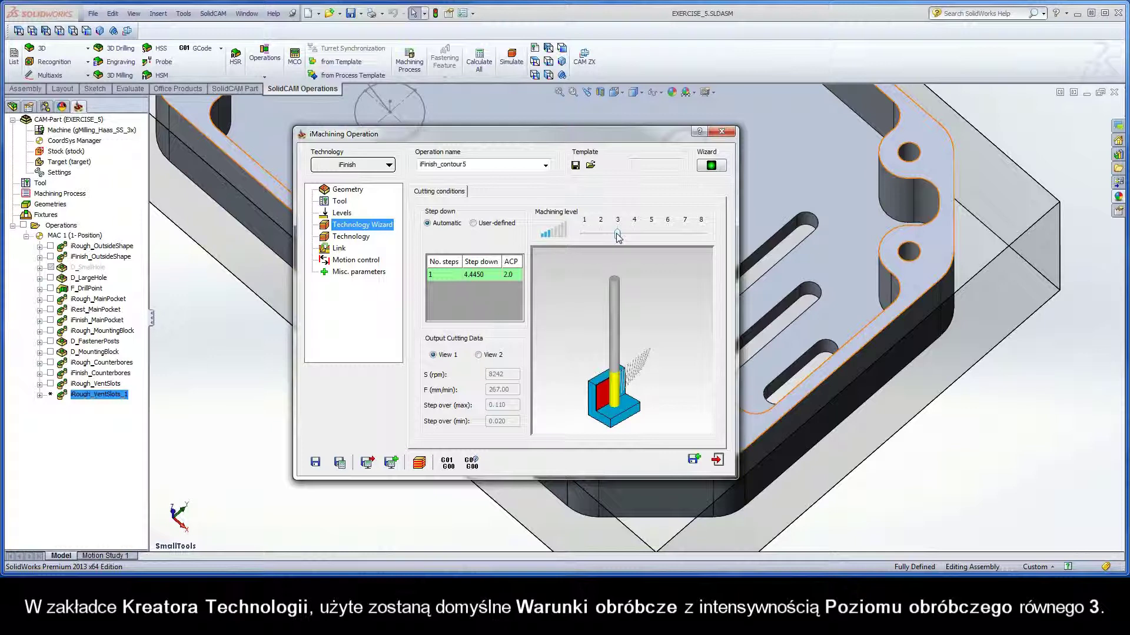
{"action": "left_click", "coordinate": [352, 236]}
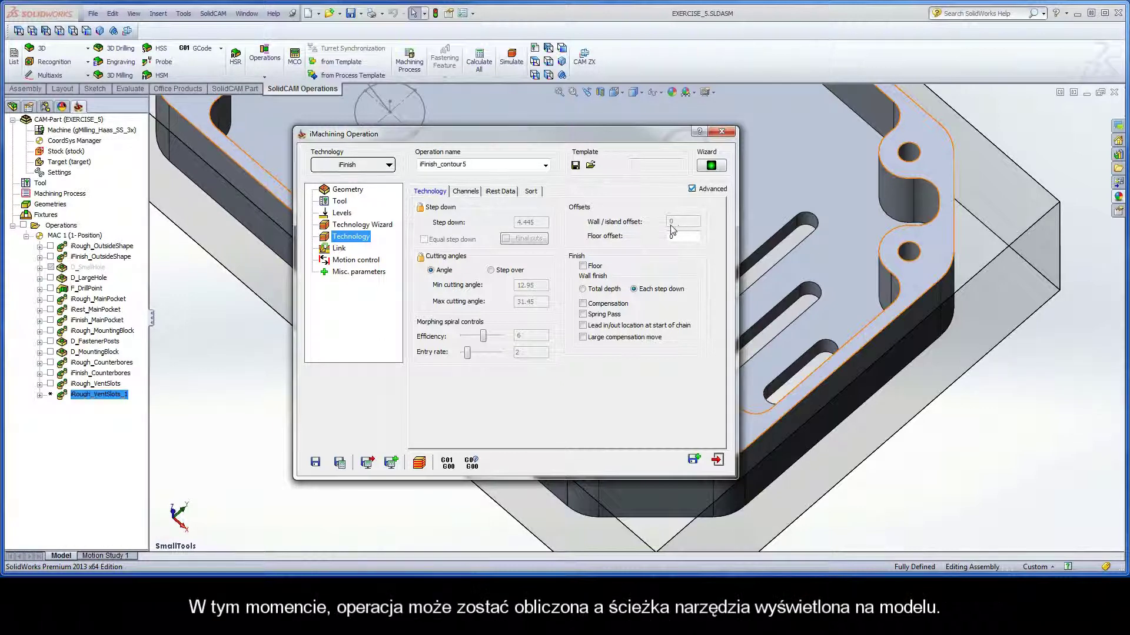
Step: Rename the finishing operation iFinish_VentSlots, then save and calculate it
{"action": "double_click", "coordinate": [474, 165]}
{"action": "left_click_drag", "start_coordinate": [472, 165], "coordinate": [441, 167]}
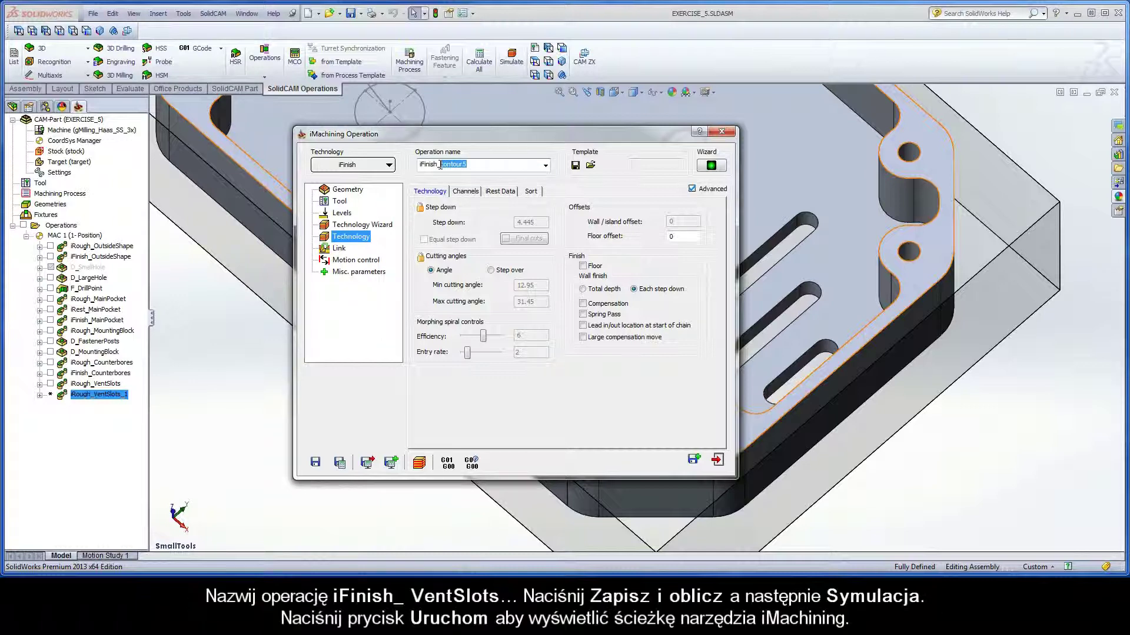
{"action": "type", "text": "VentSlots"}
{"action": "left_click", "coordinate": [340, 463]}
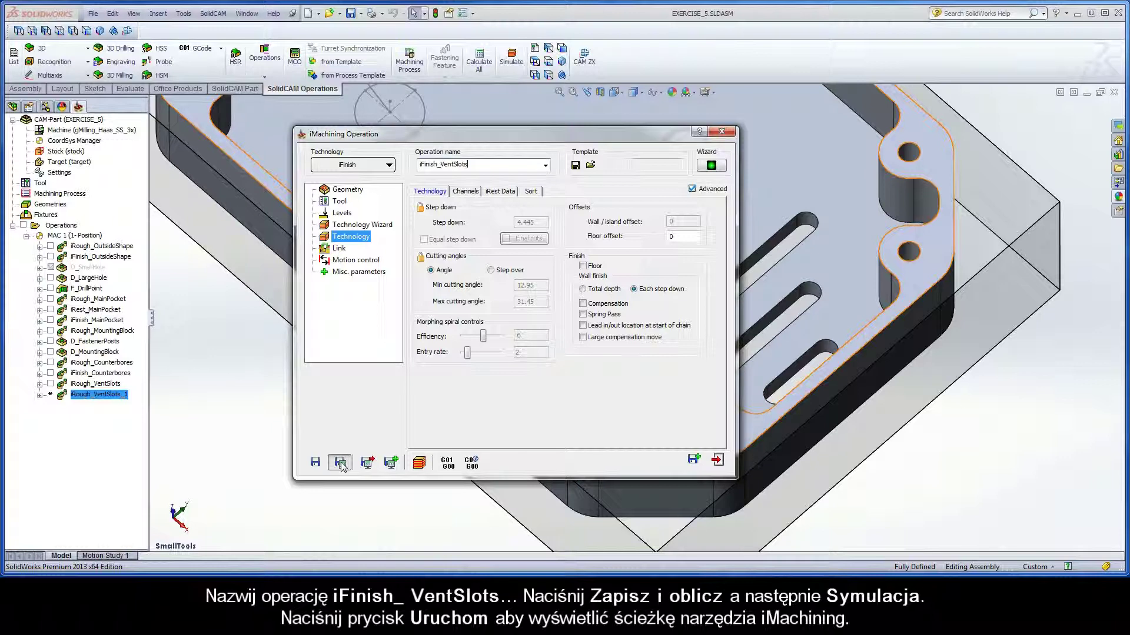
Step: Simulate the iFinish_VentSlots tool path in Host CAD mode at the slowest simulation speed
{"action": "left_click", "coordinate": [419, 462]}
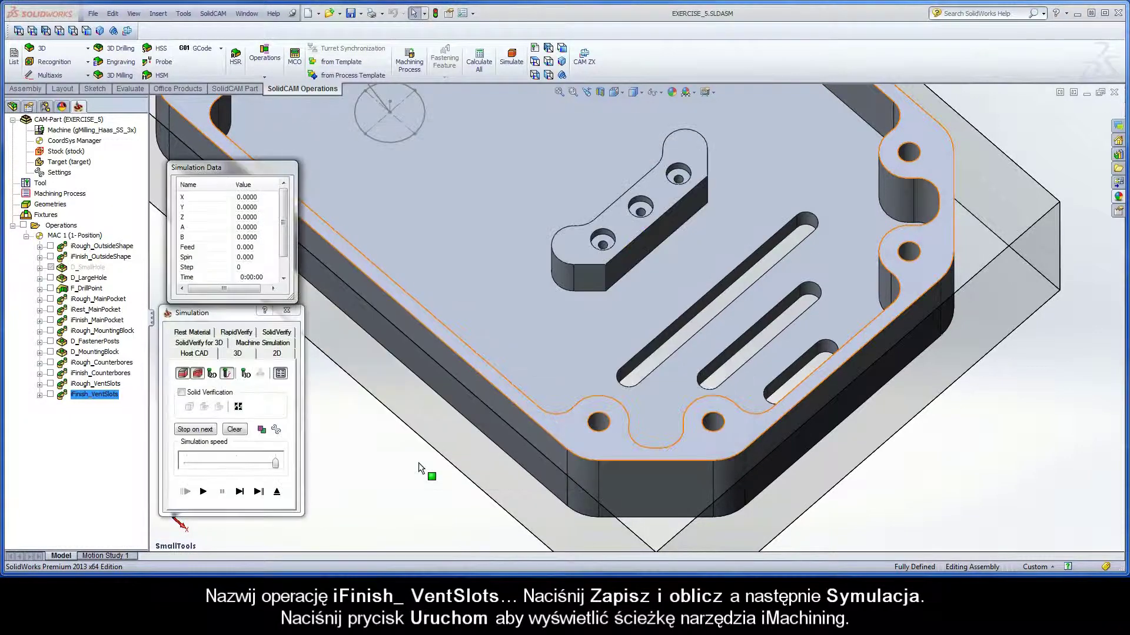
{"action": "left_click_drag", "start_coordinate": [275, 464], "coordinate": [187, 465]}
{"action": "left_click", "coordinate": [204, 493]}
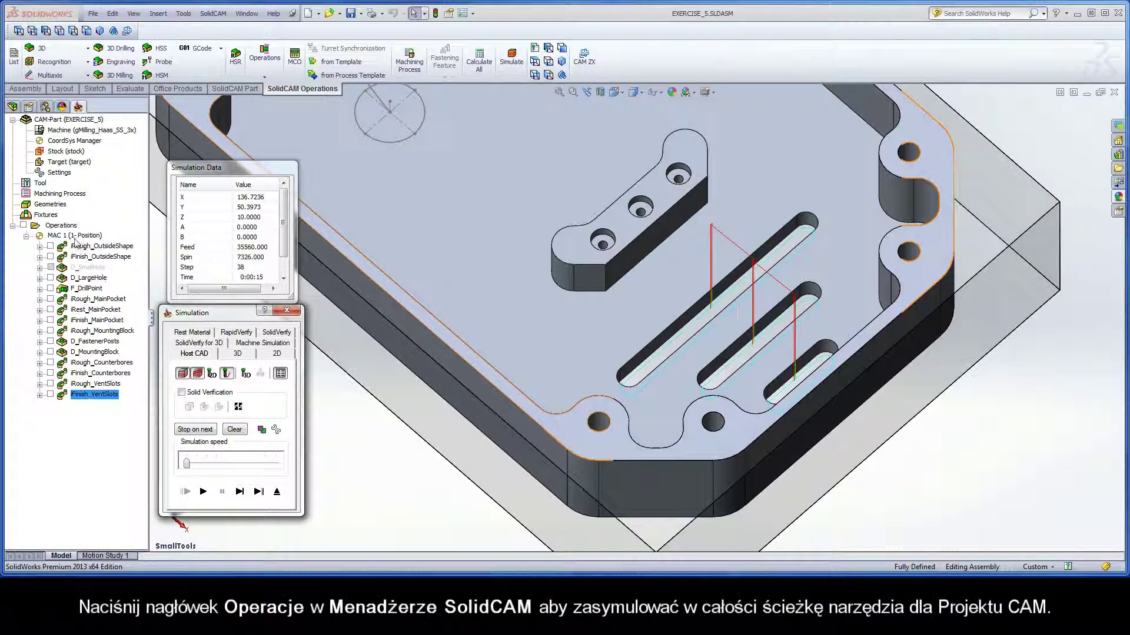
Step: Simulate all operations of the CAM-Part in SolidVerify mode, raising the simulation speed to maximum, and exit the simulation
{"action": "left_click", "coordinate": [61, 226]}
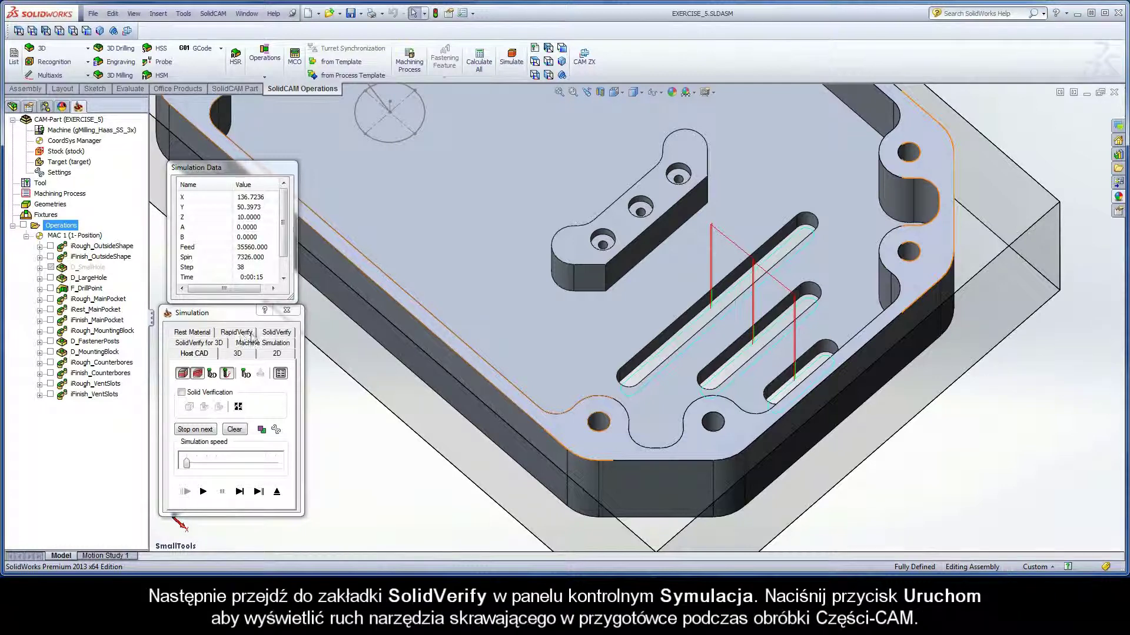
{"action": "left_click", "coordinate": [276, 333]}
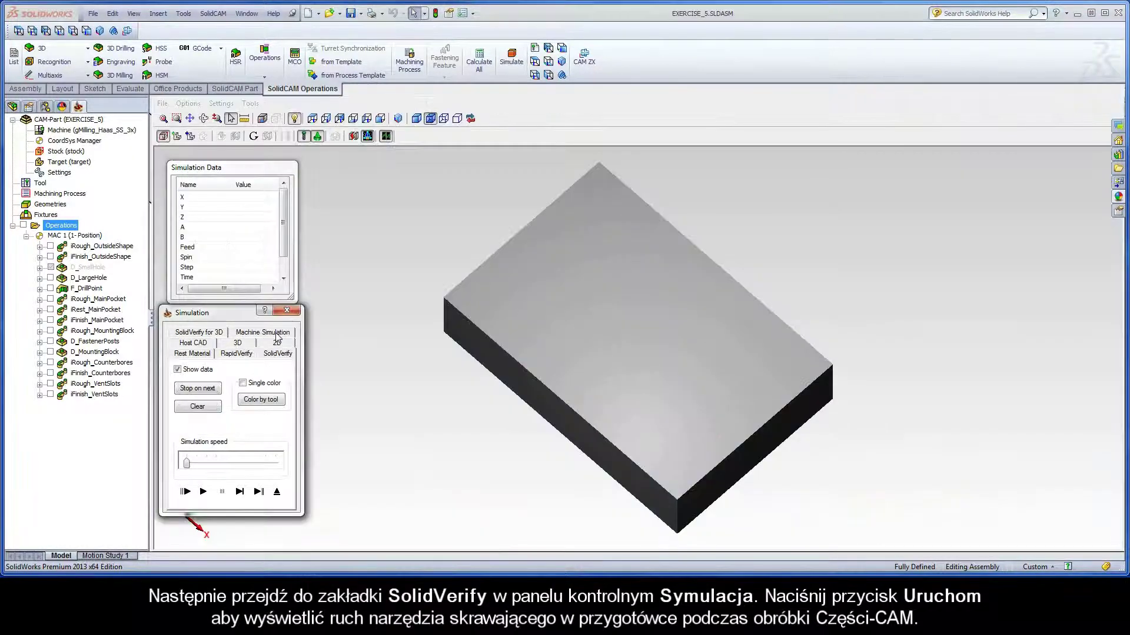
{"action": "left_click", "coordinate": [203, 491]}
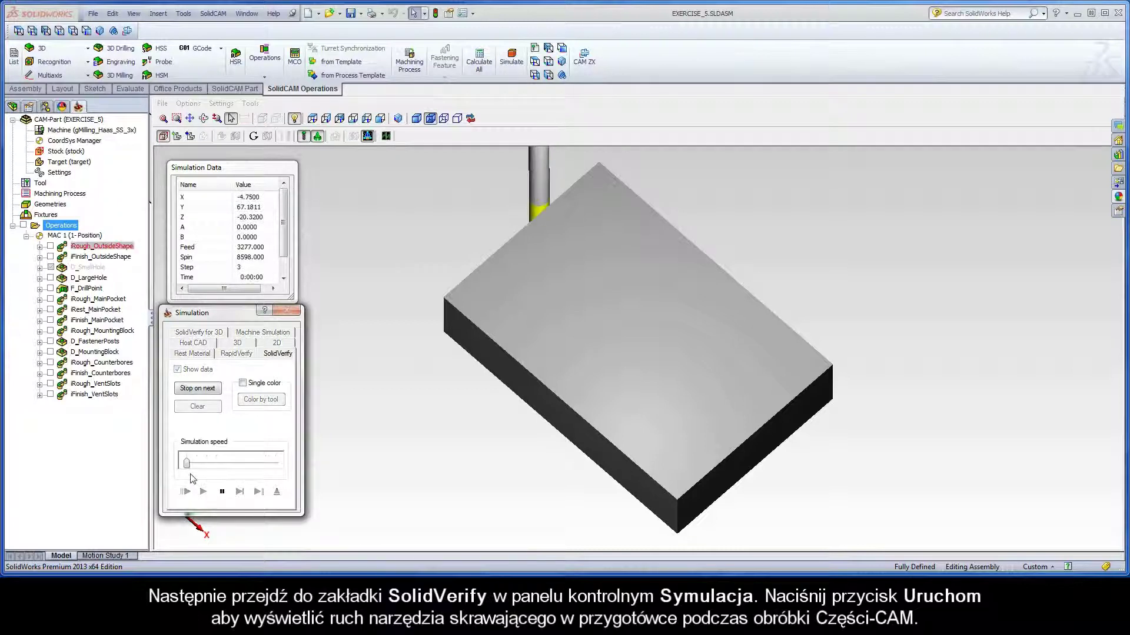
{"action": "left_click_drag", "start_coordinate": [186, 463], "coordinate": [288, 470]}
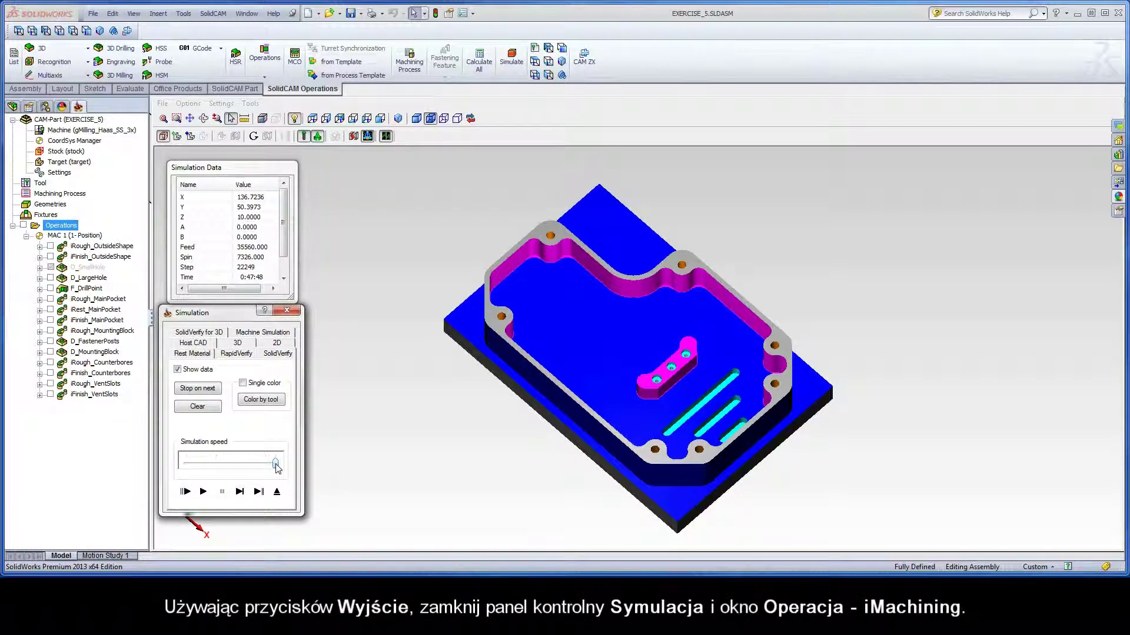
{"action": "left_click", "coordinate": [278, 493]}
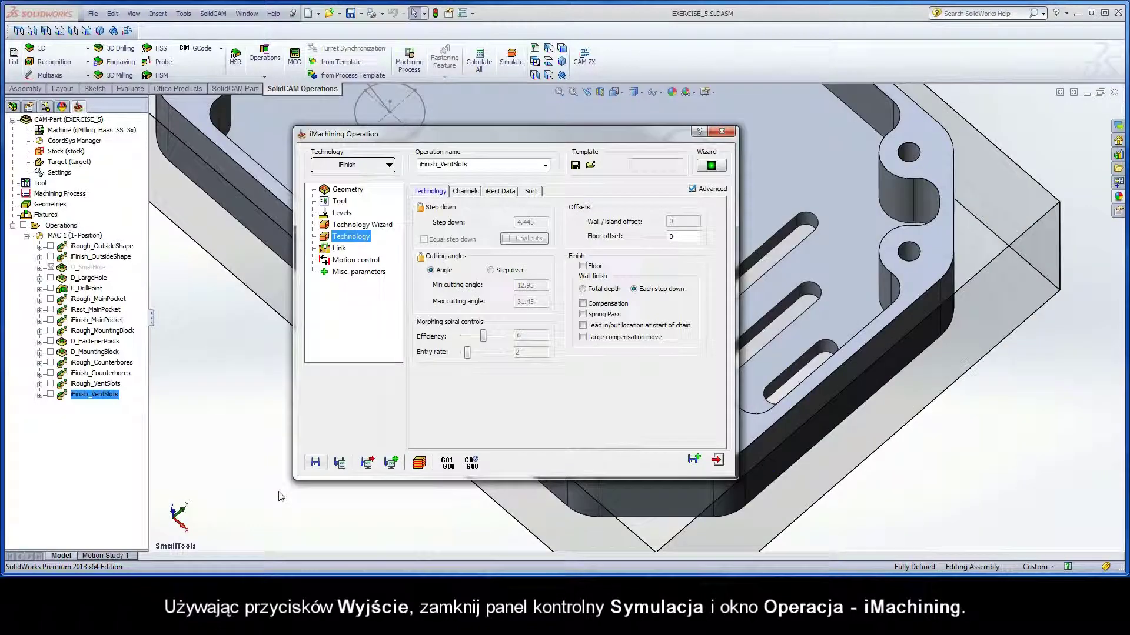
Step: Exit the iFinish_VentSlots operation and close the EXERCISE_5 CAM-Part
{"action": "left_click", "coordinate": [717, 460]}
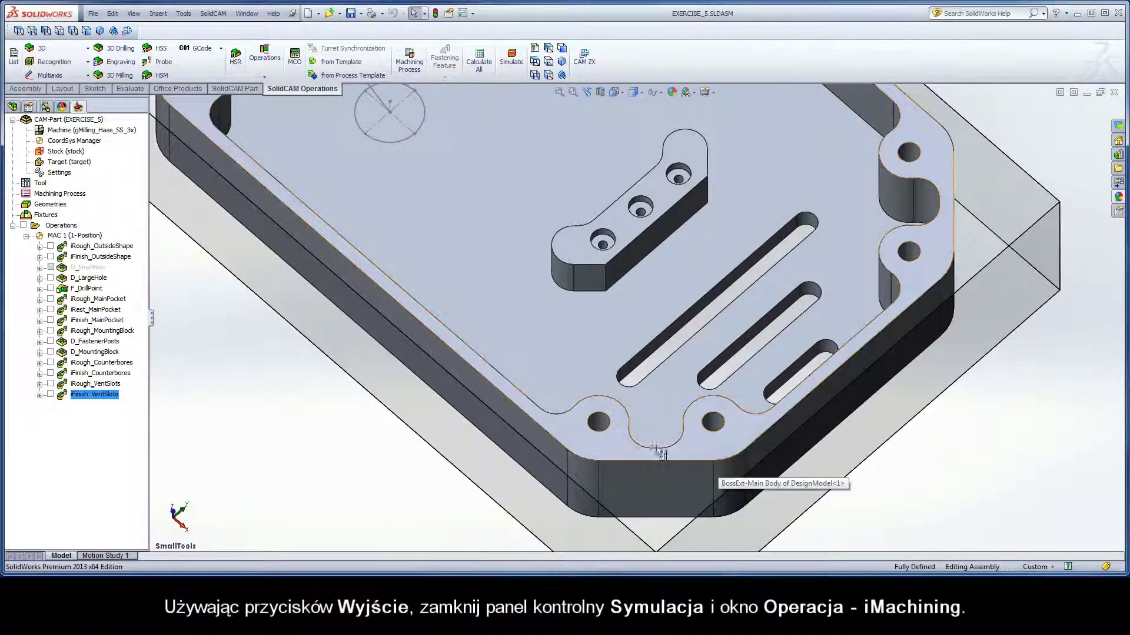
{"action": "right_click", "coordinate": [60, 122]}
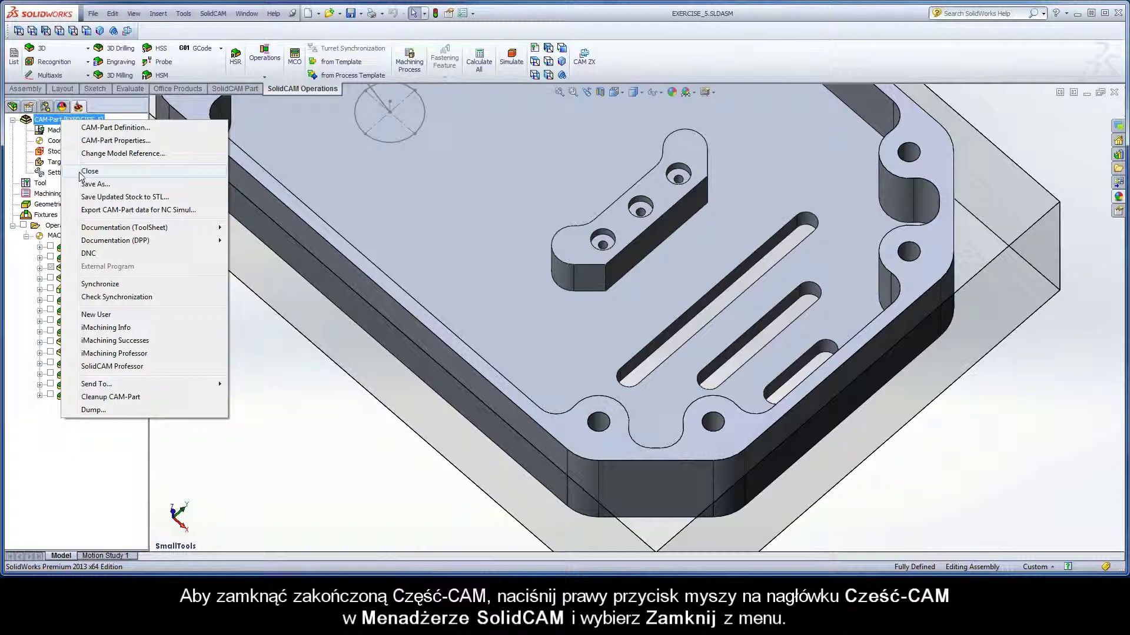
{"action": "left_click", "coordinate": [104, 172]}
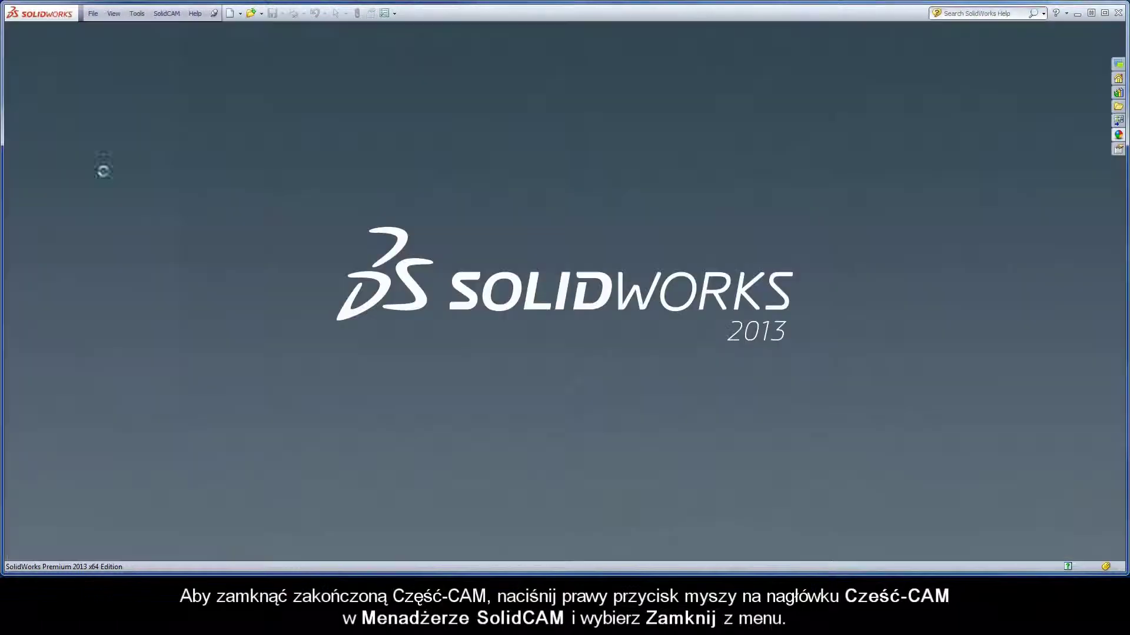